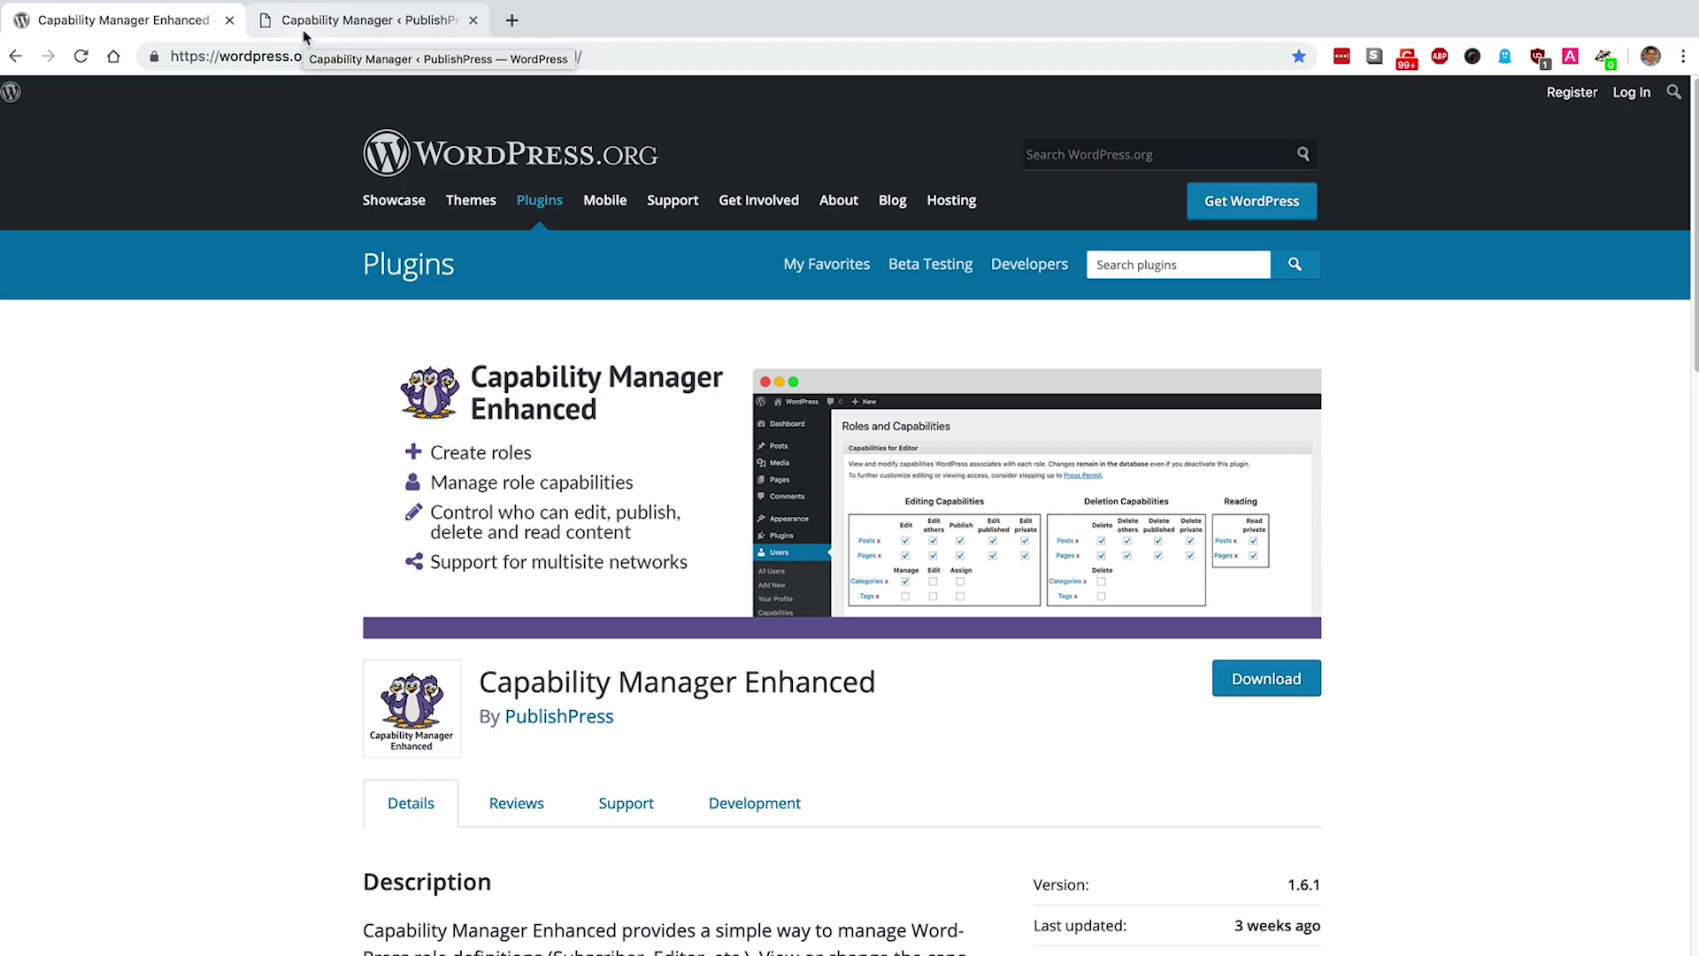
Step: Switch to the Capability Manager Roles and Capabilities page showing the Subscriber role
left_click(303, 32)
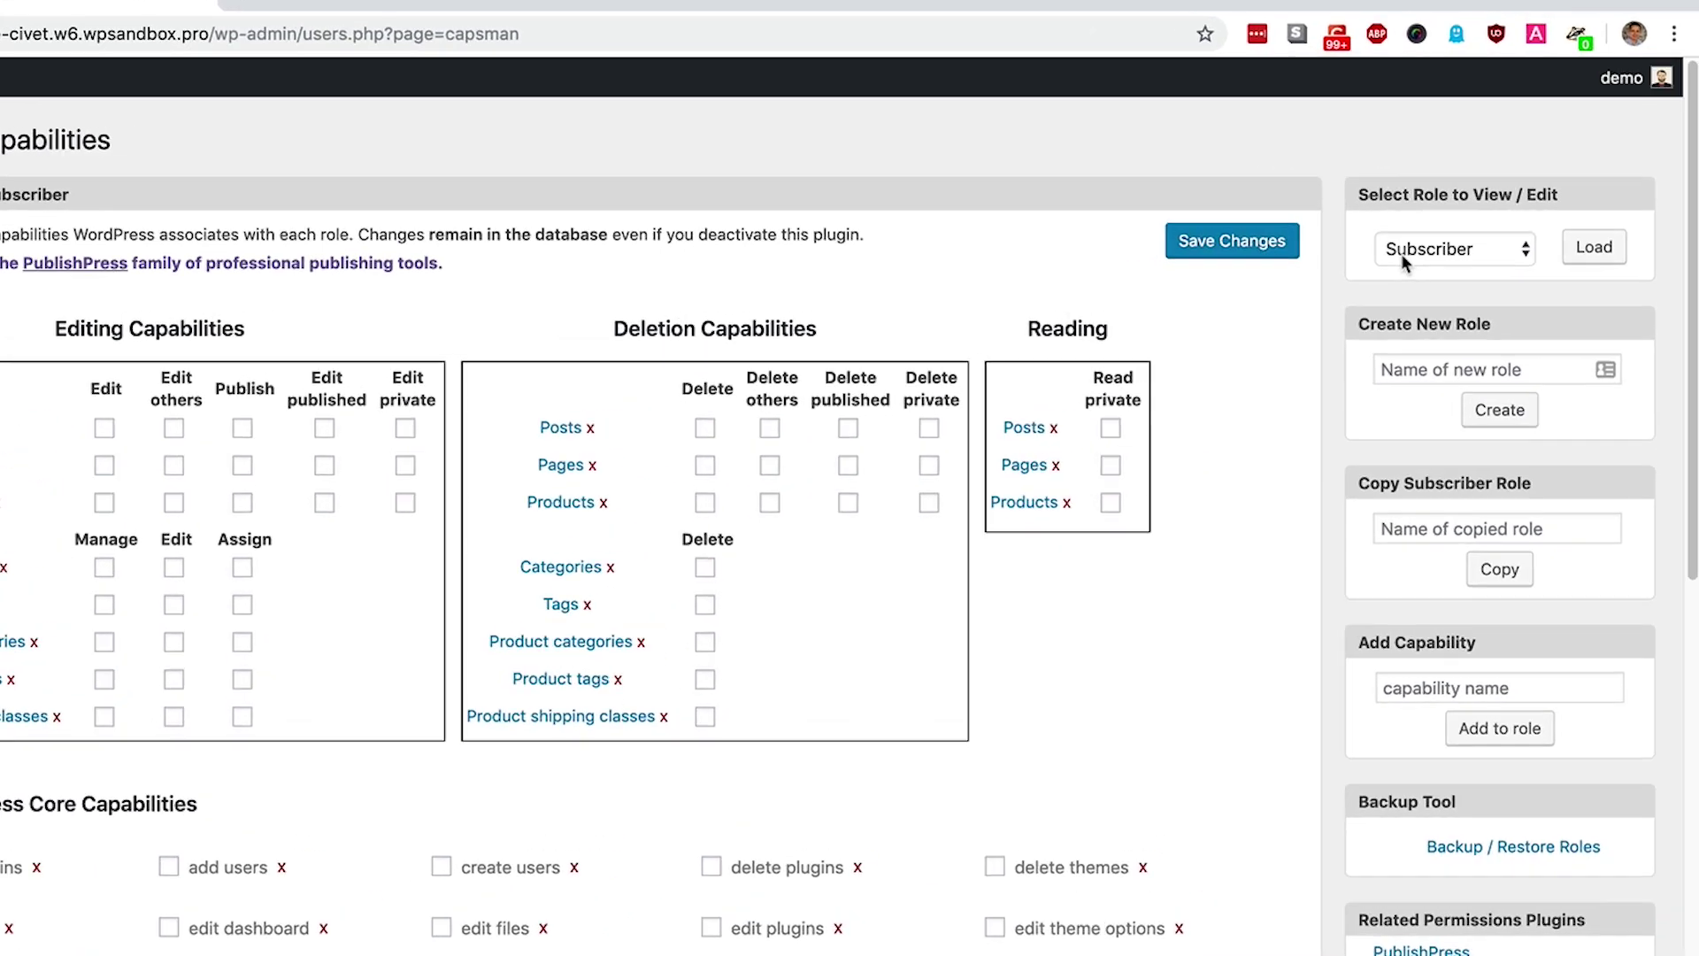
Step: Load the Author role's capabilities in the role selector
left_click(1461, 234)
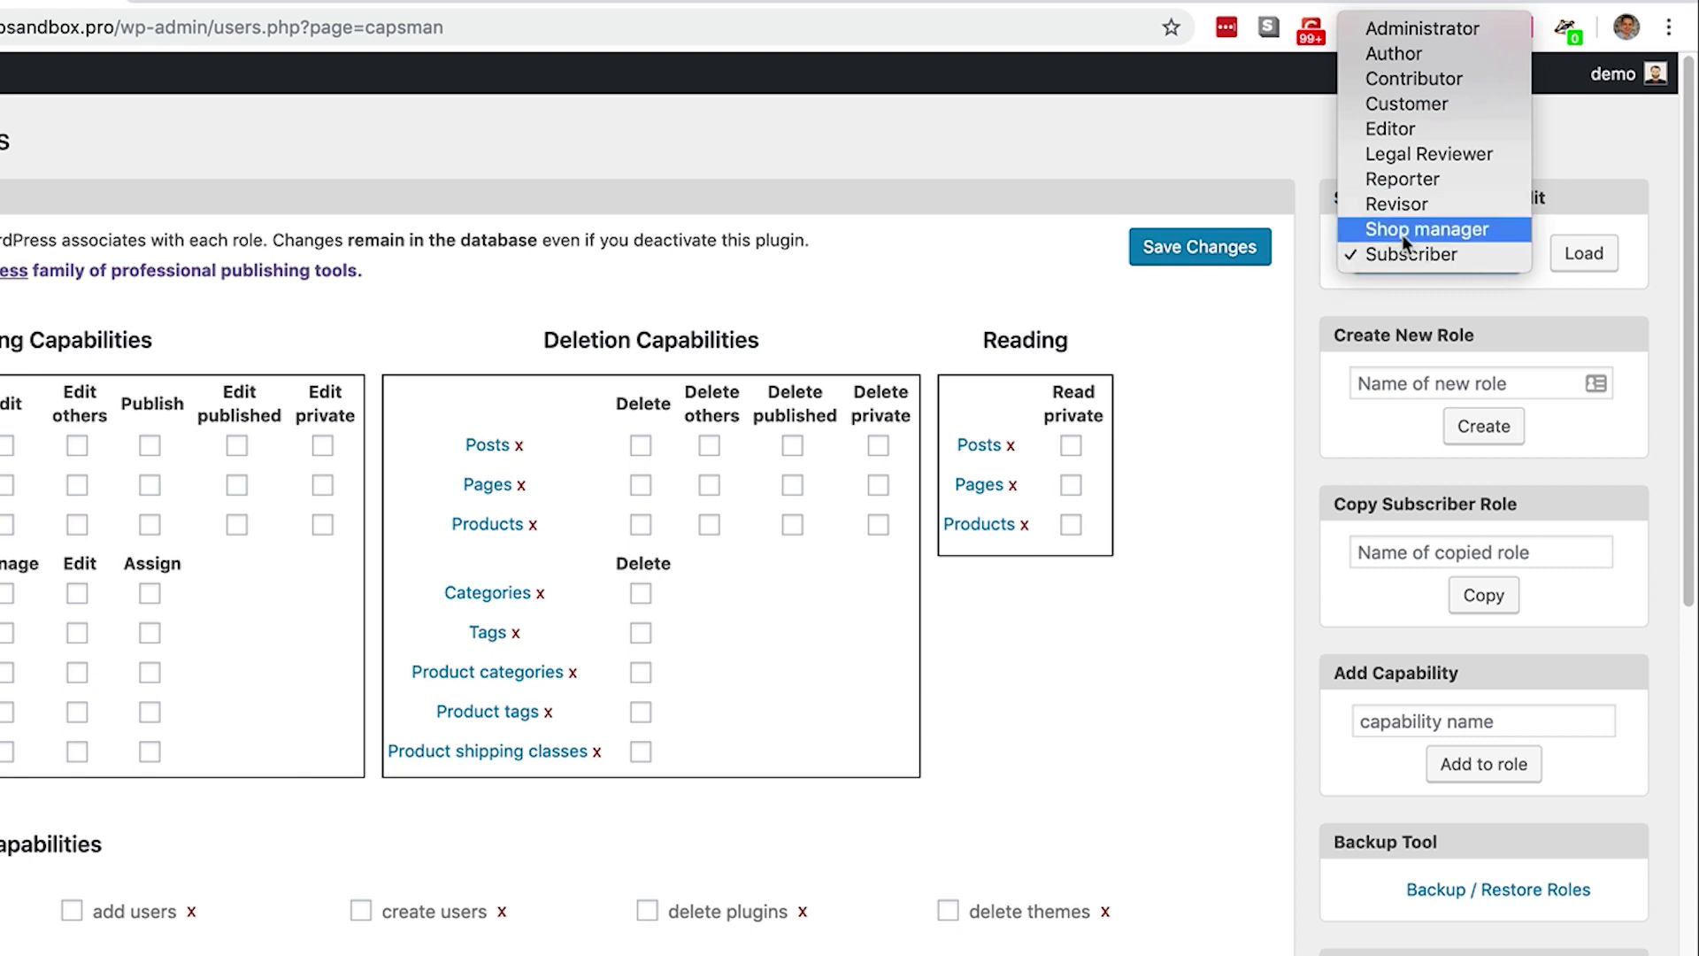
left_click(1382, 55)
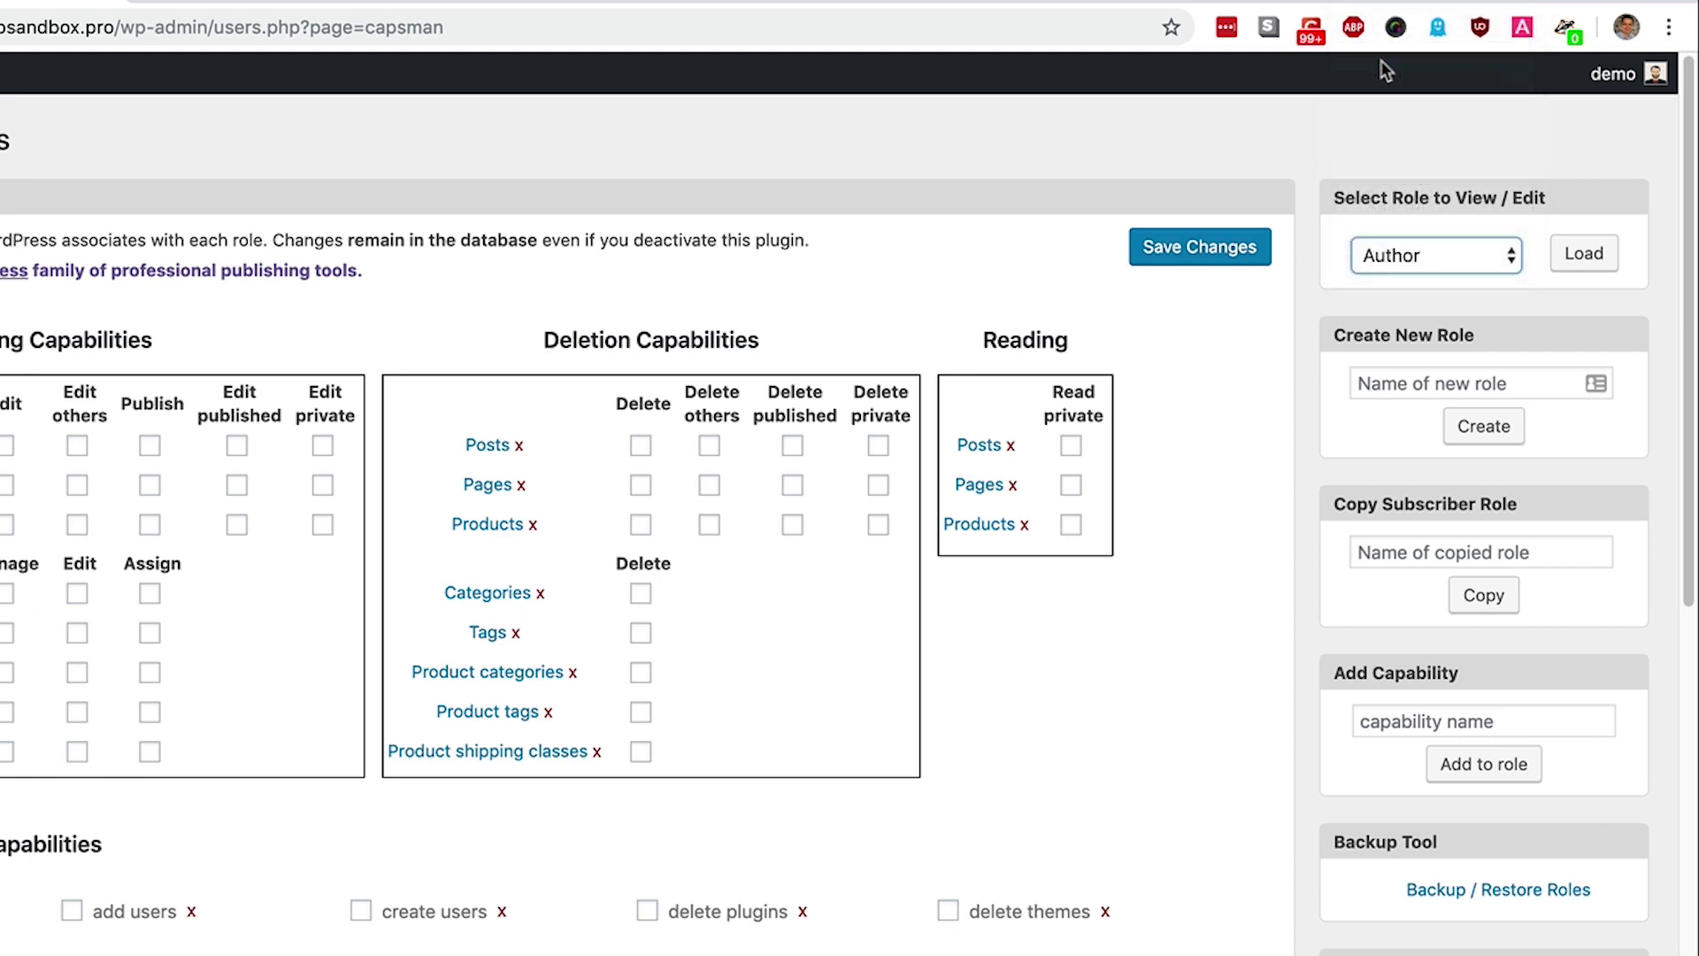
left_click(1584, 255)
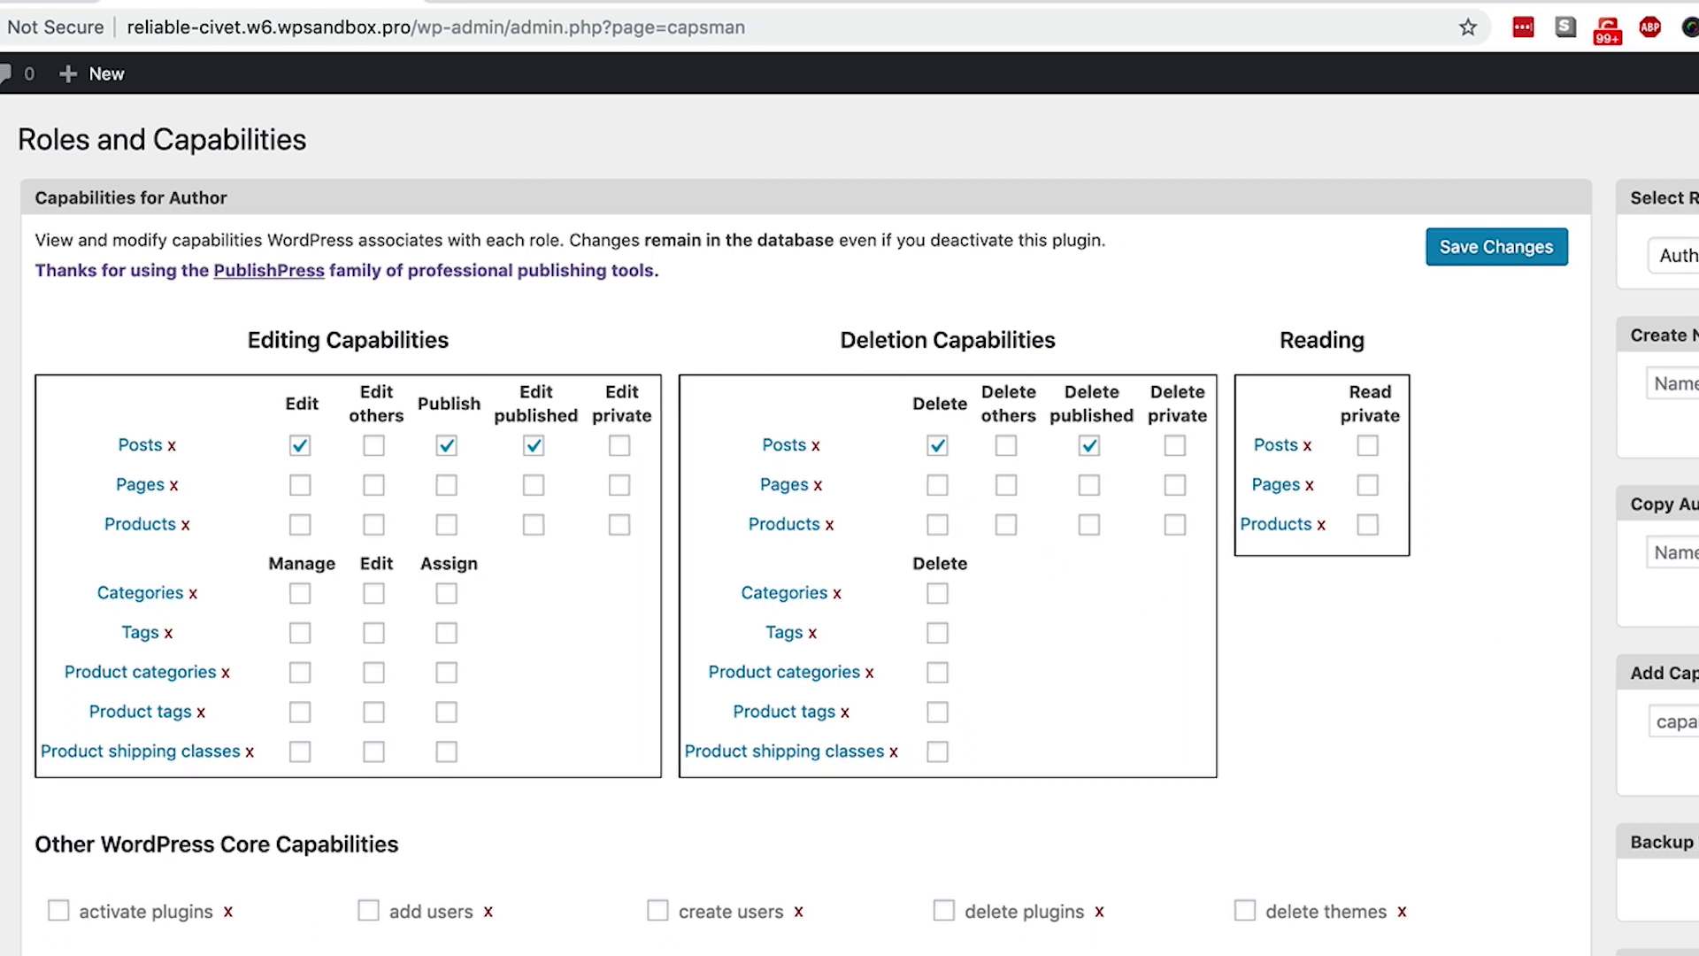
Step: Load the Administrator role for comparison, then reload the Author role
left_click(1431, 264)
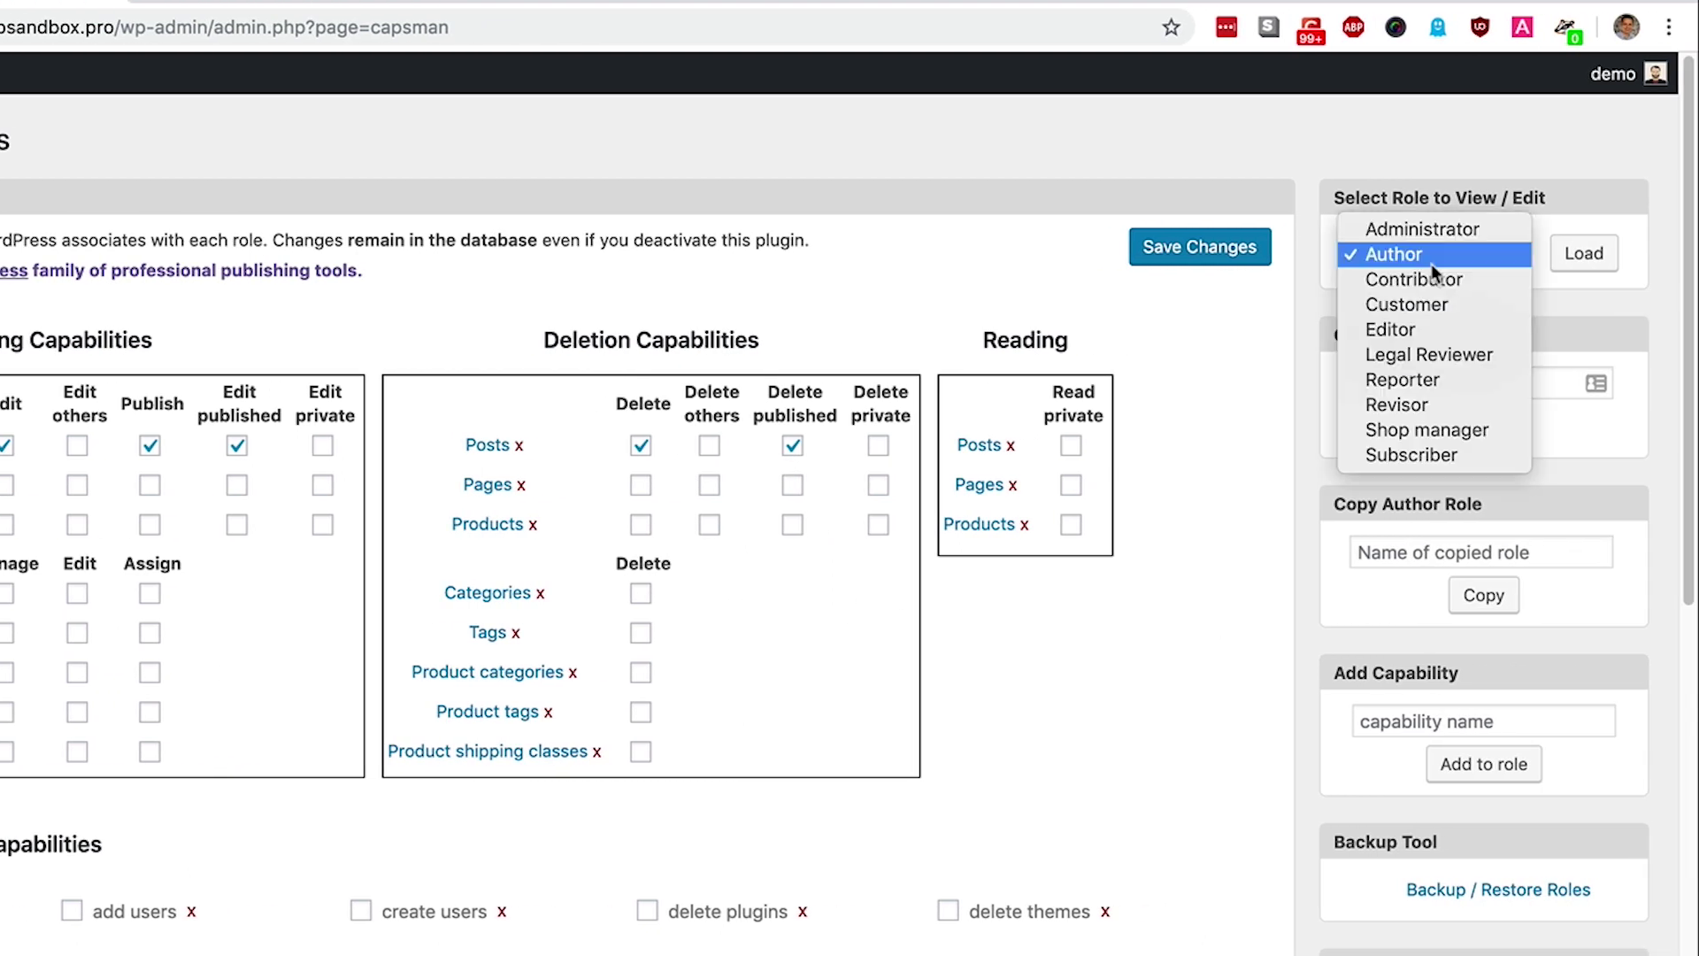
left_click(1400, 231)
left_click(1572, 256)
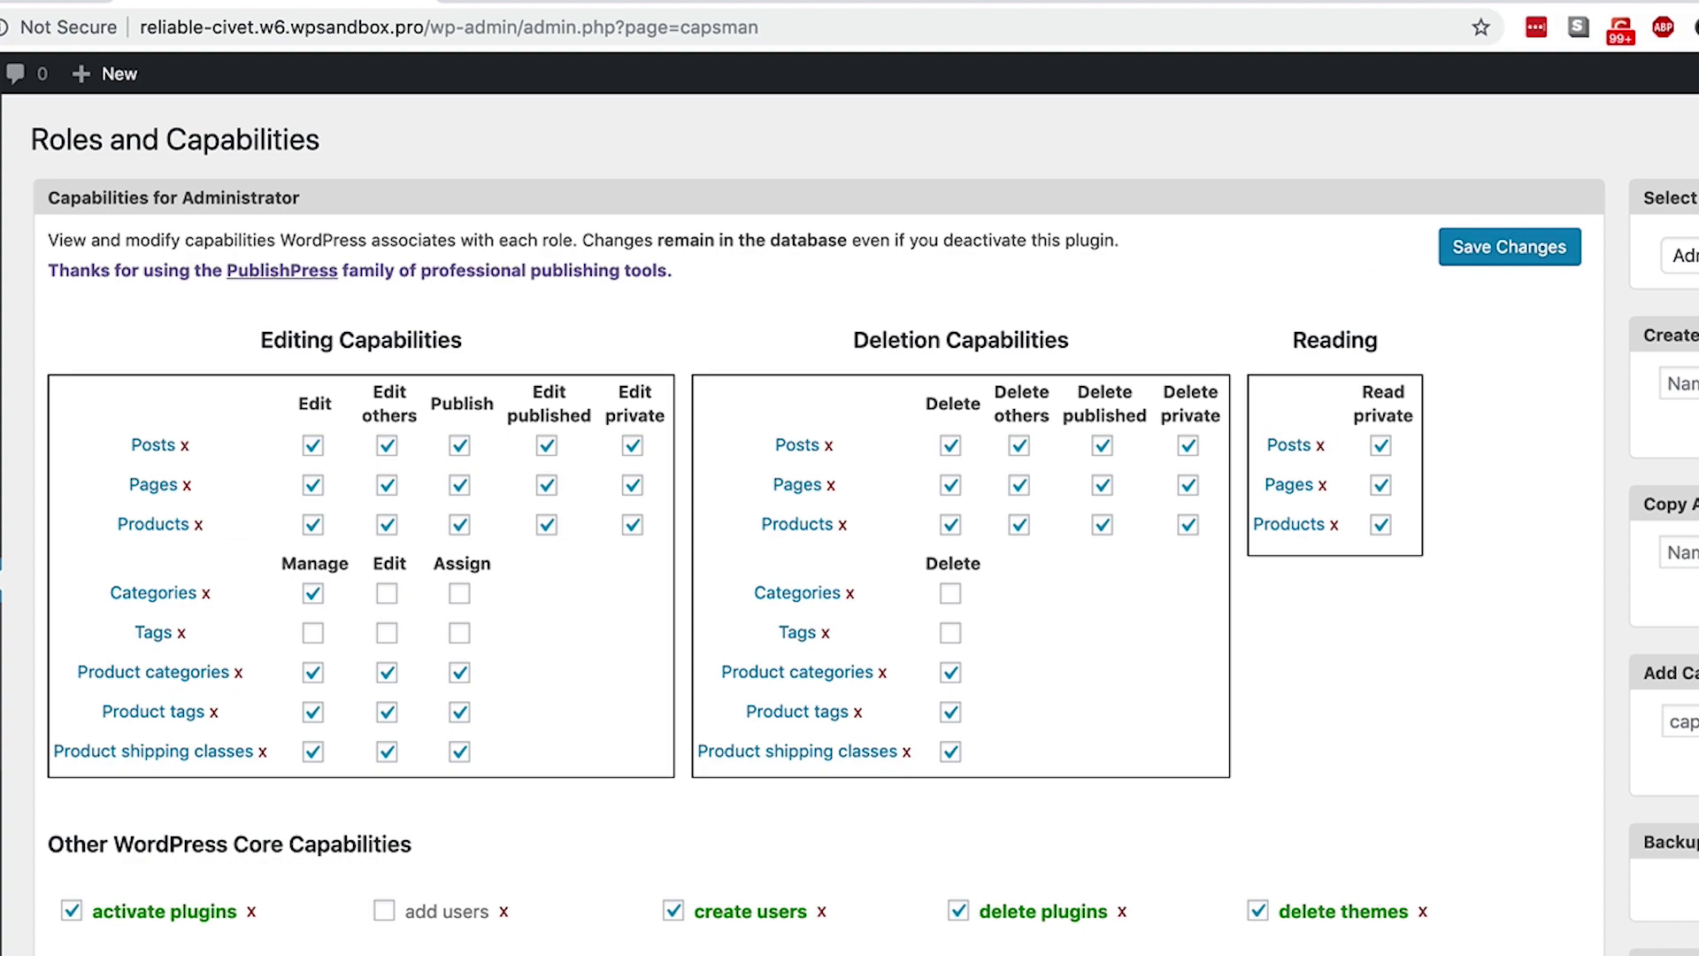
left_click(1681, 256)
left_click(1574, 257)
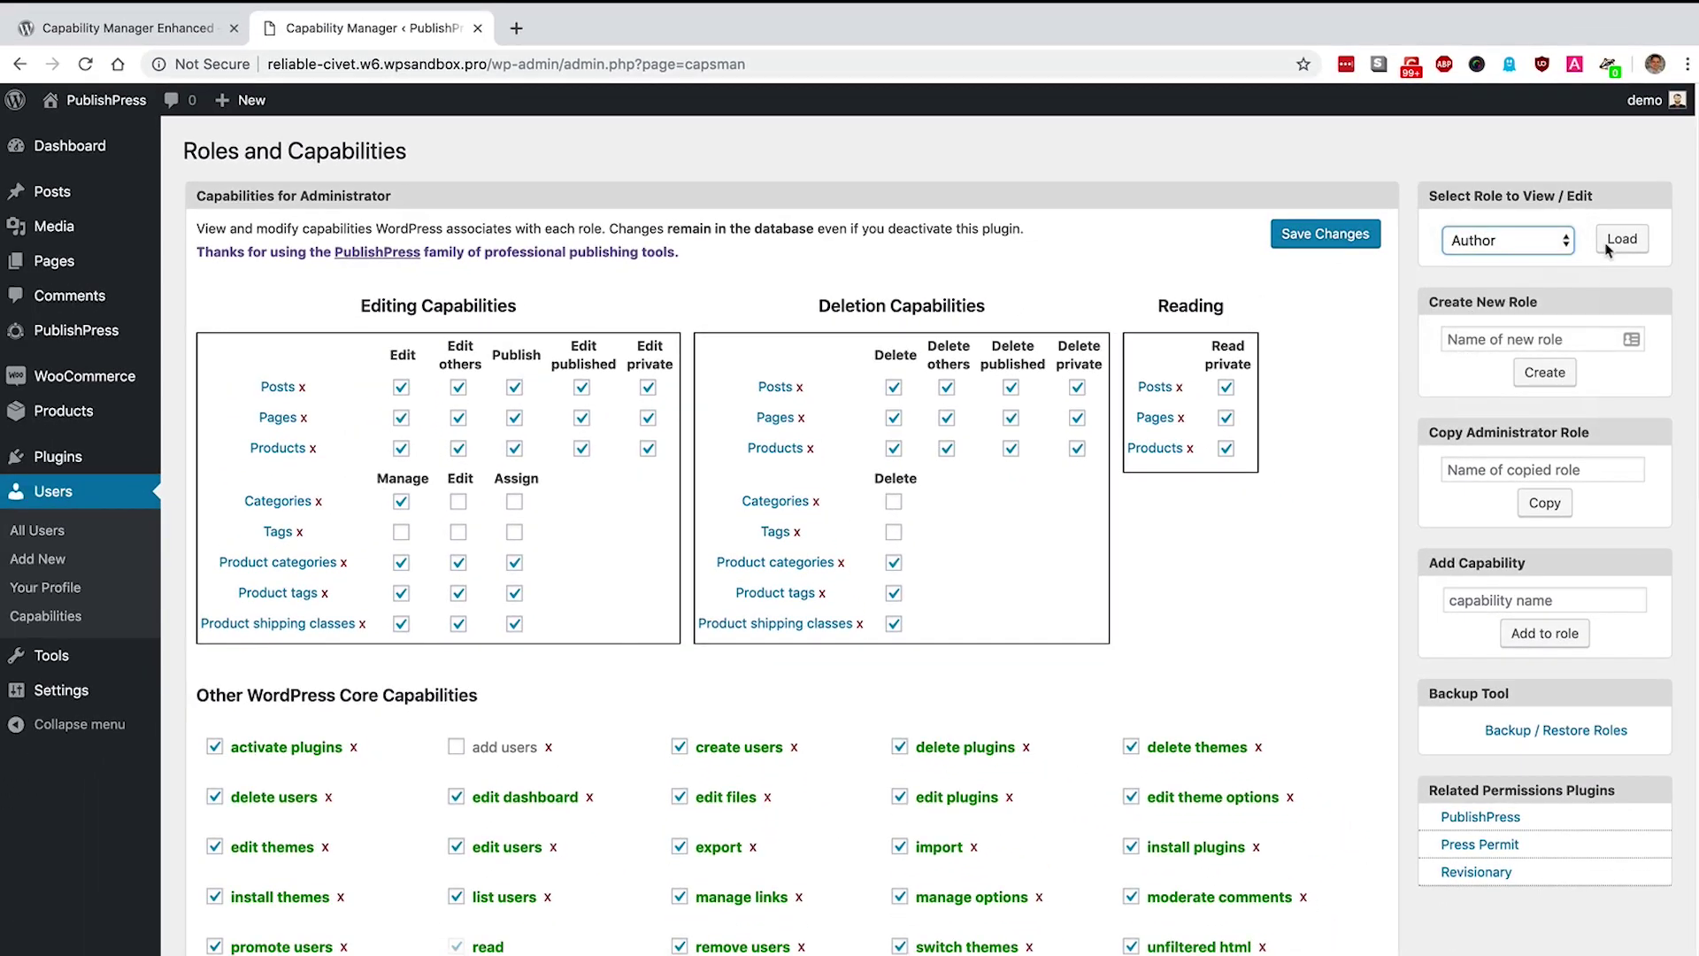
left_click(1620, 241)
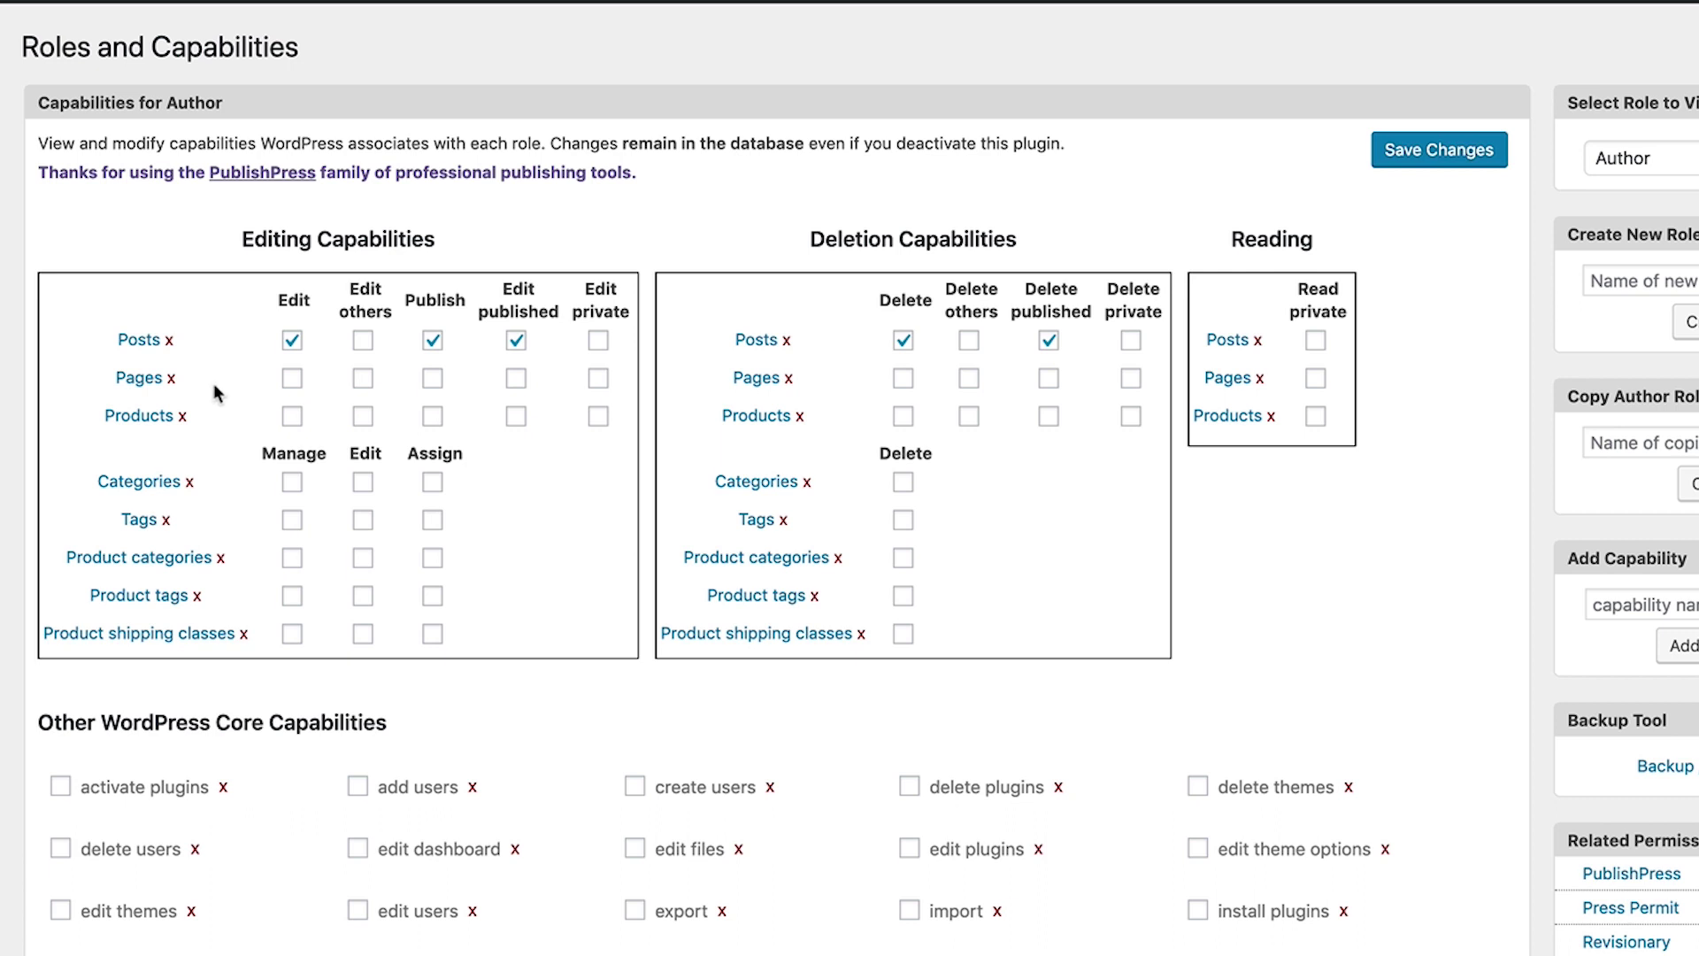
Step: Grant the Author edit, publish and edit published for Pages and Products
left_click(293, 382)
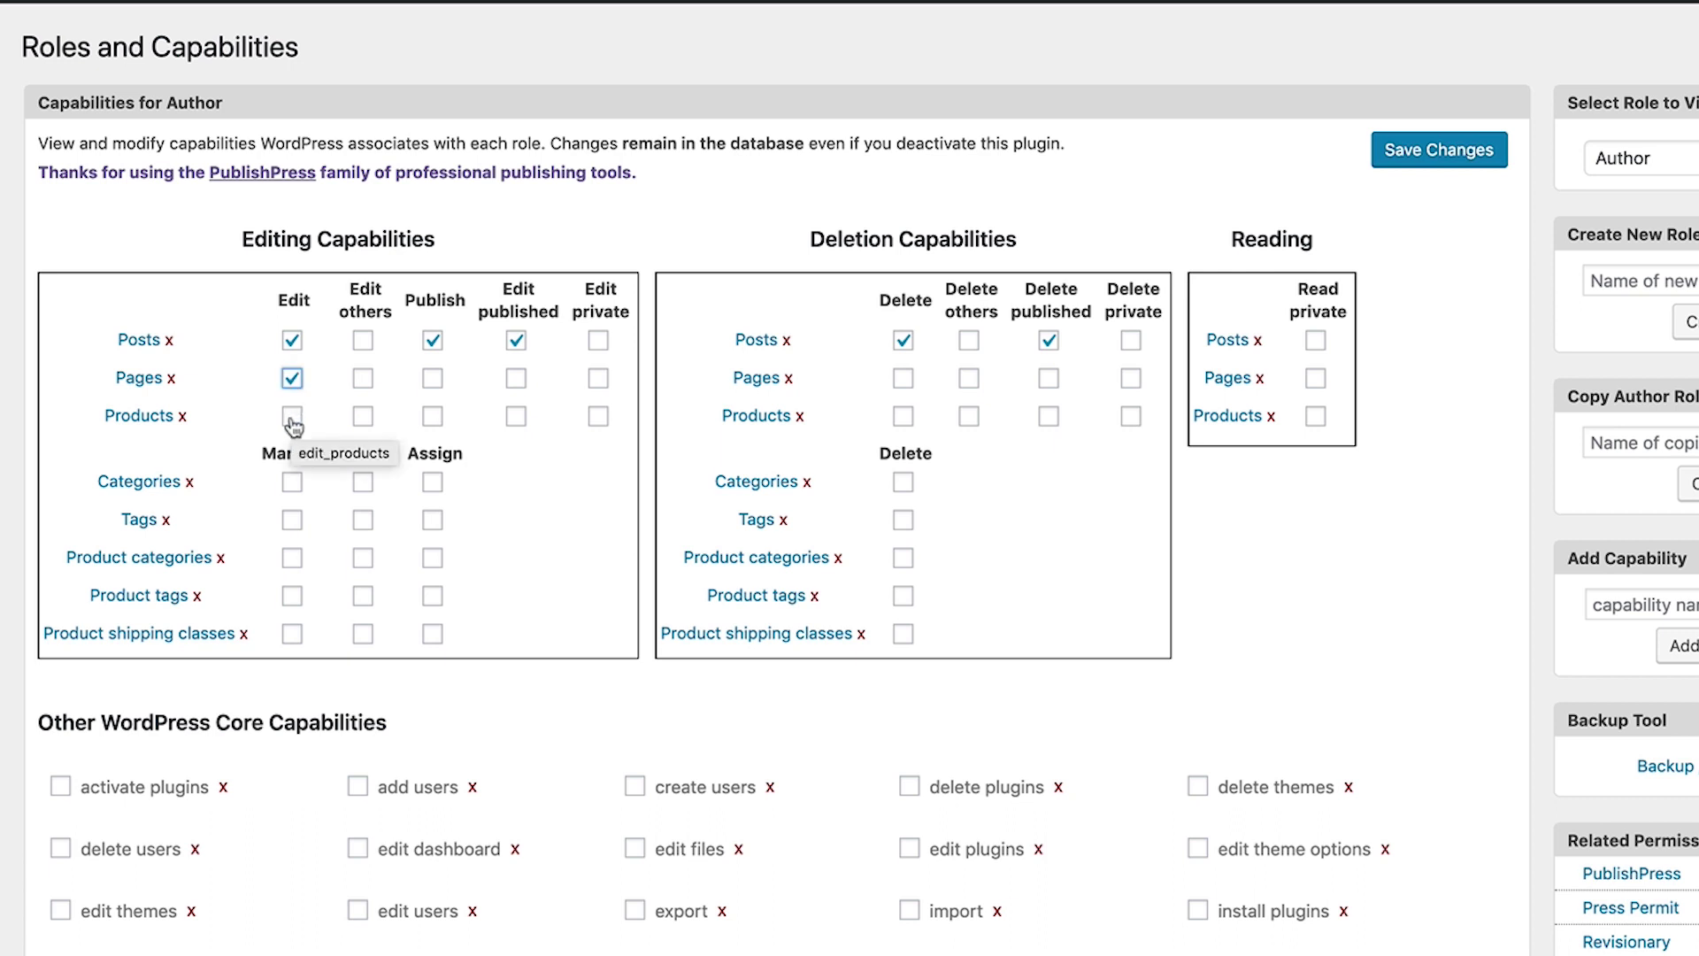
left_click(292, 420)
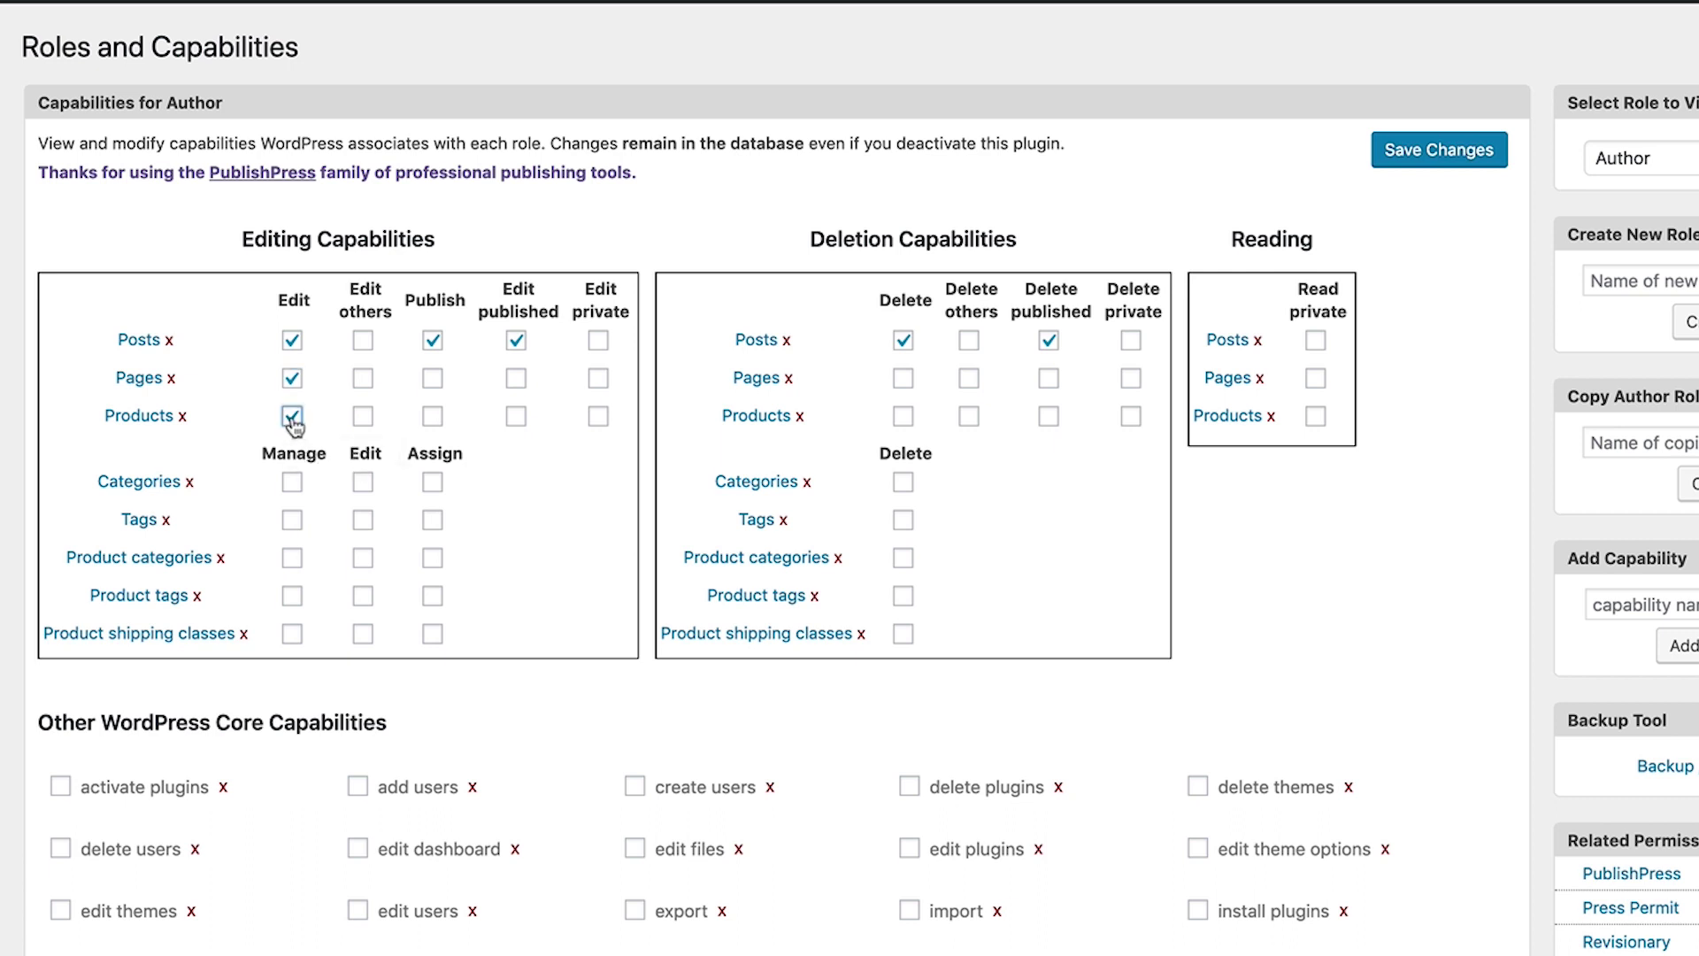
left_click(434, 386)
left_click(433, 417)
left_click(517, 380)
left_click(517, 417)
Step: Grant the Author delete and delete published for Pages and Products, and save
left_click(903, 378)
left_click(904, 423)
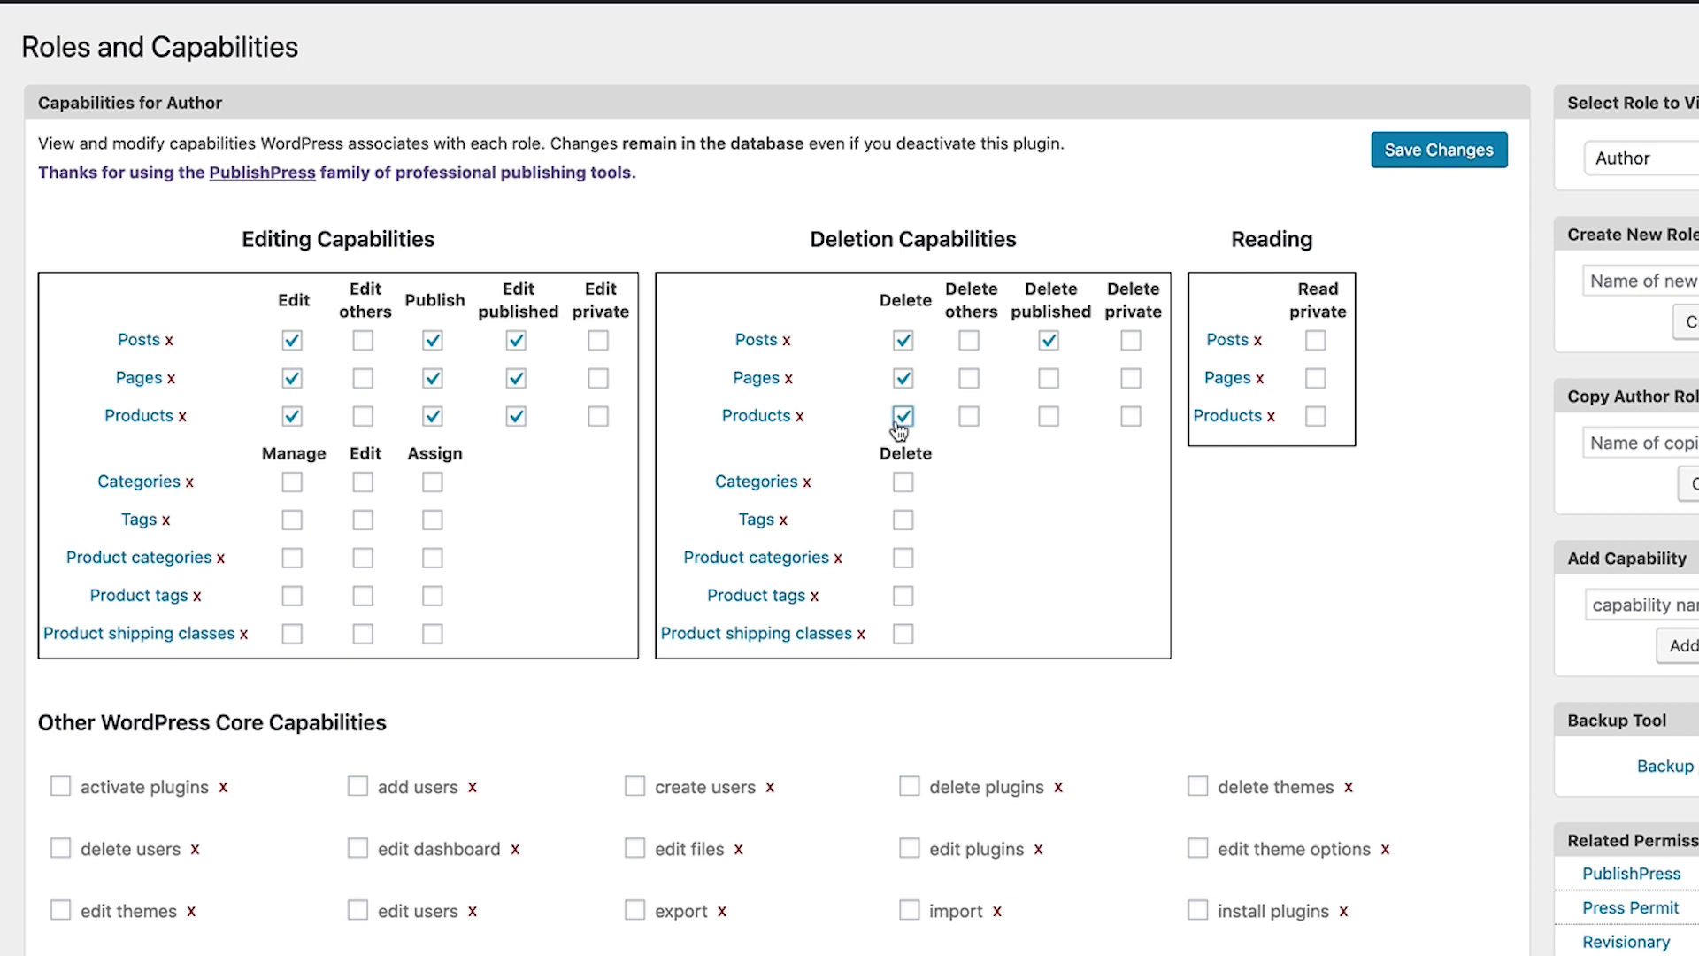
left_click(1049, 378)
left_click(1049, 416)
left_click(1431, 168)
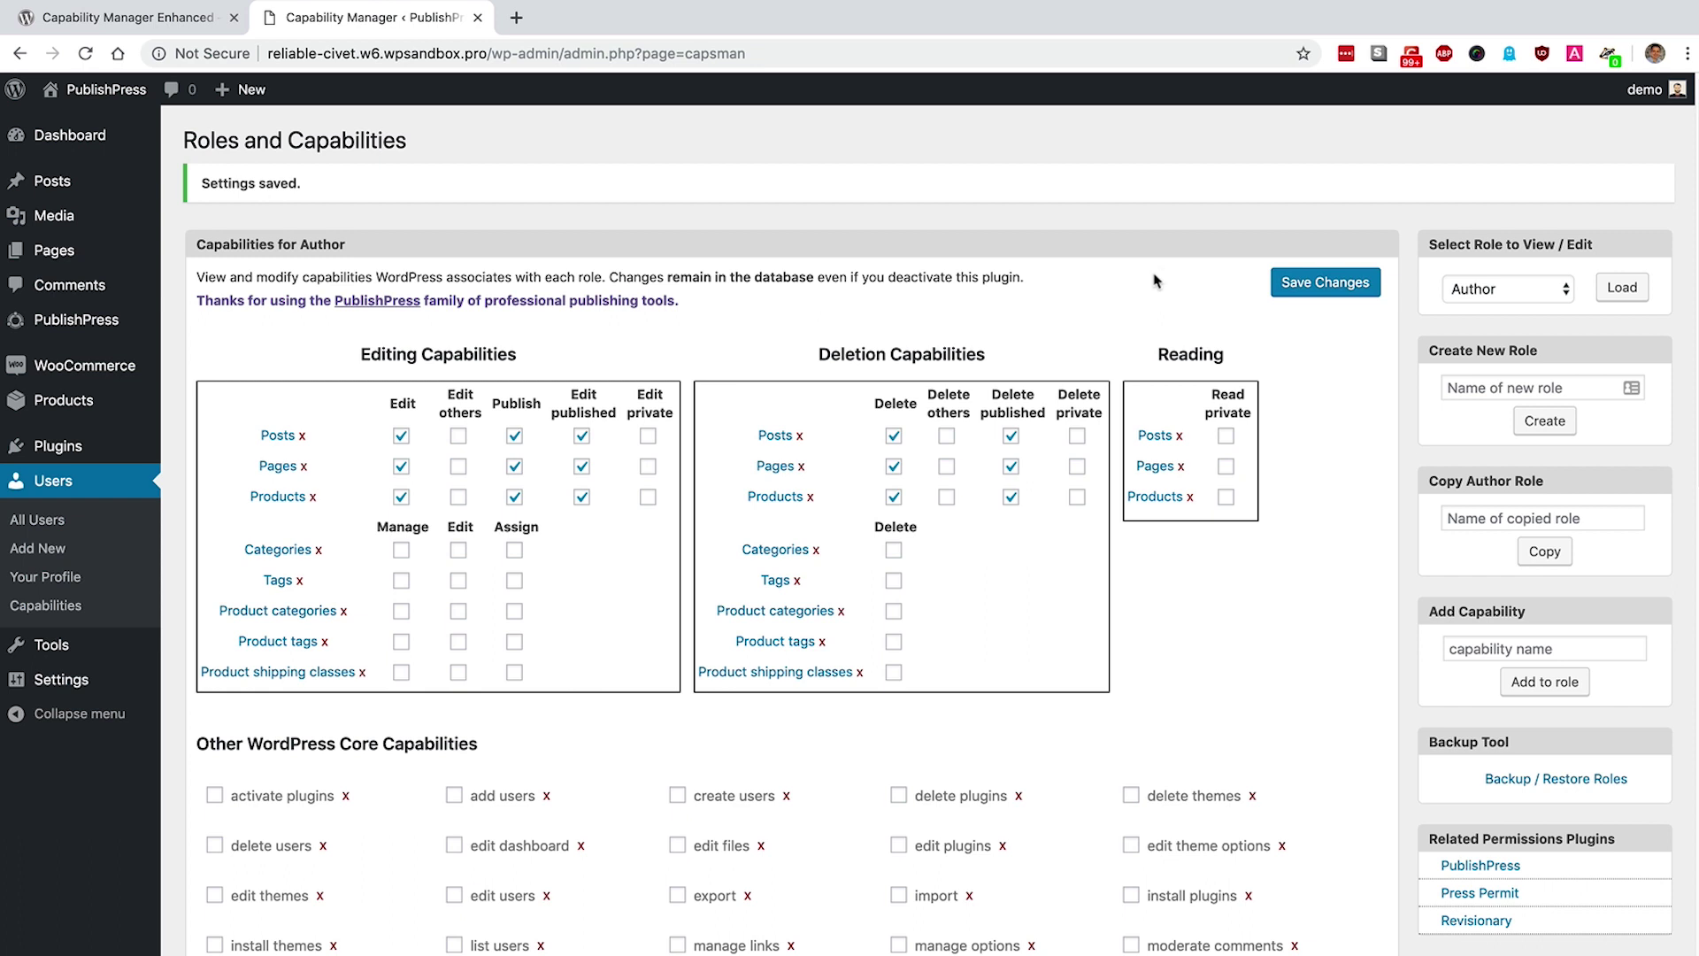
left_click(1514, 295)
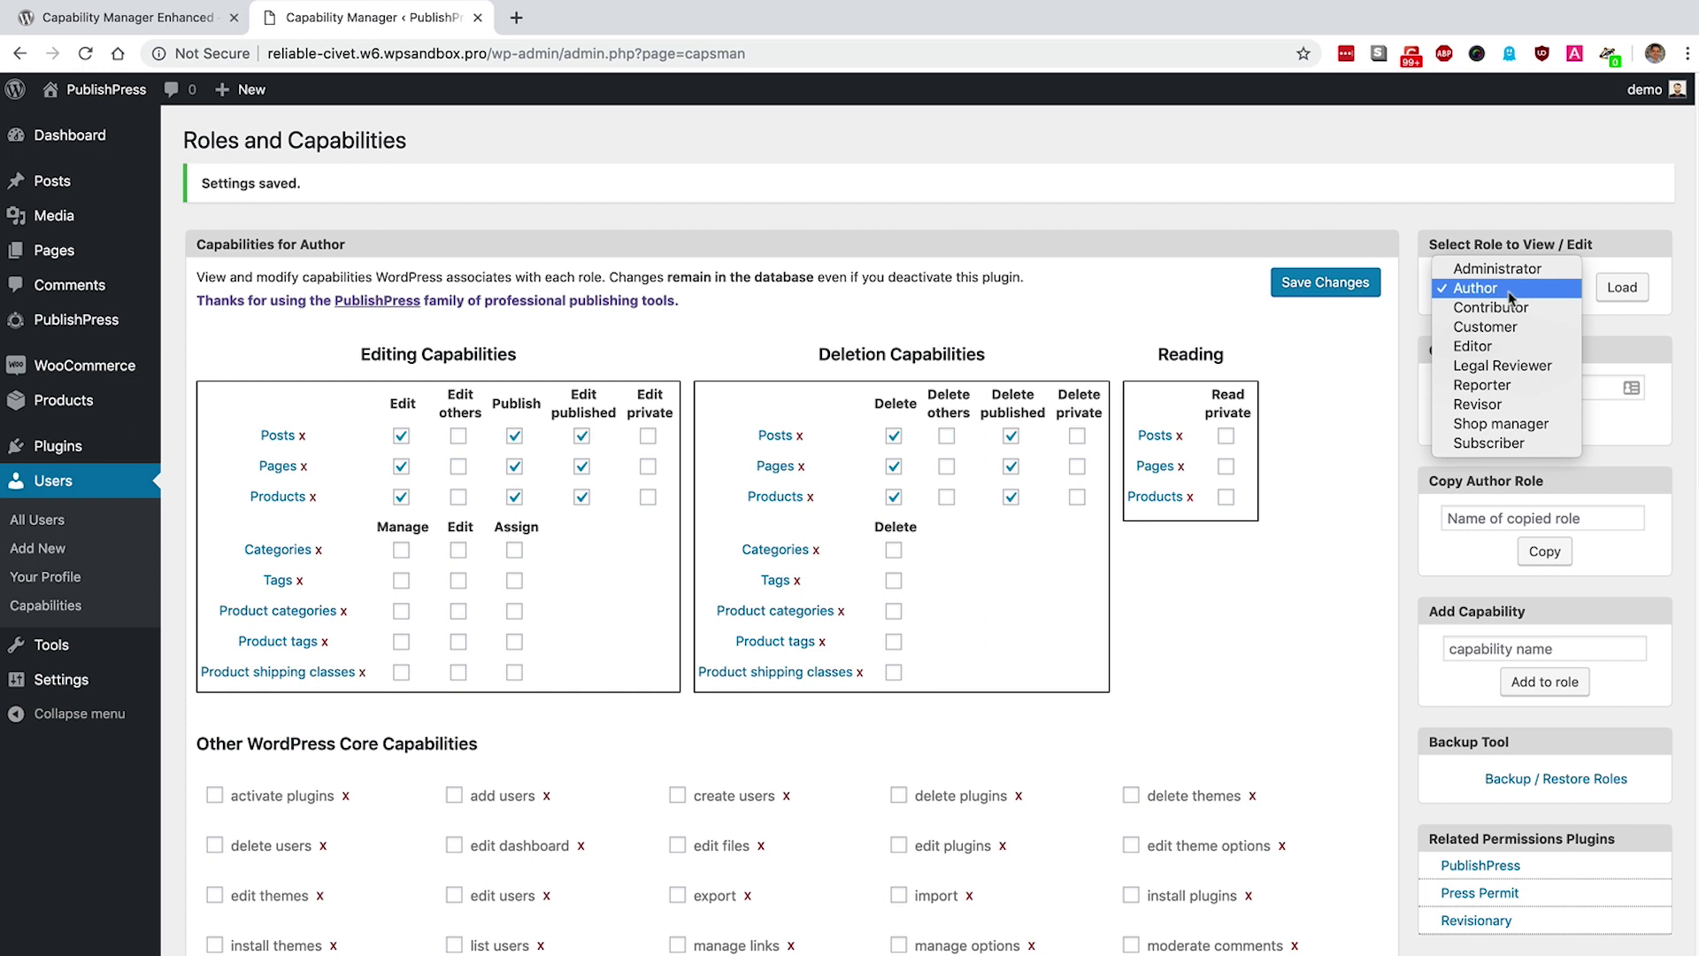
Step: Load the Editor role, tick Manage for Tags, and save the changes
left_click(1493, 348)
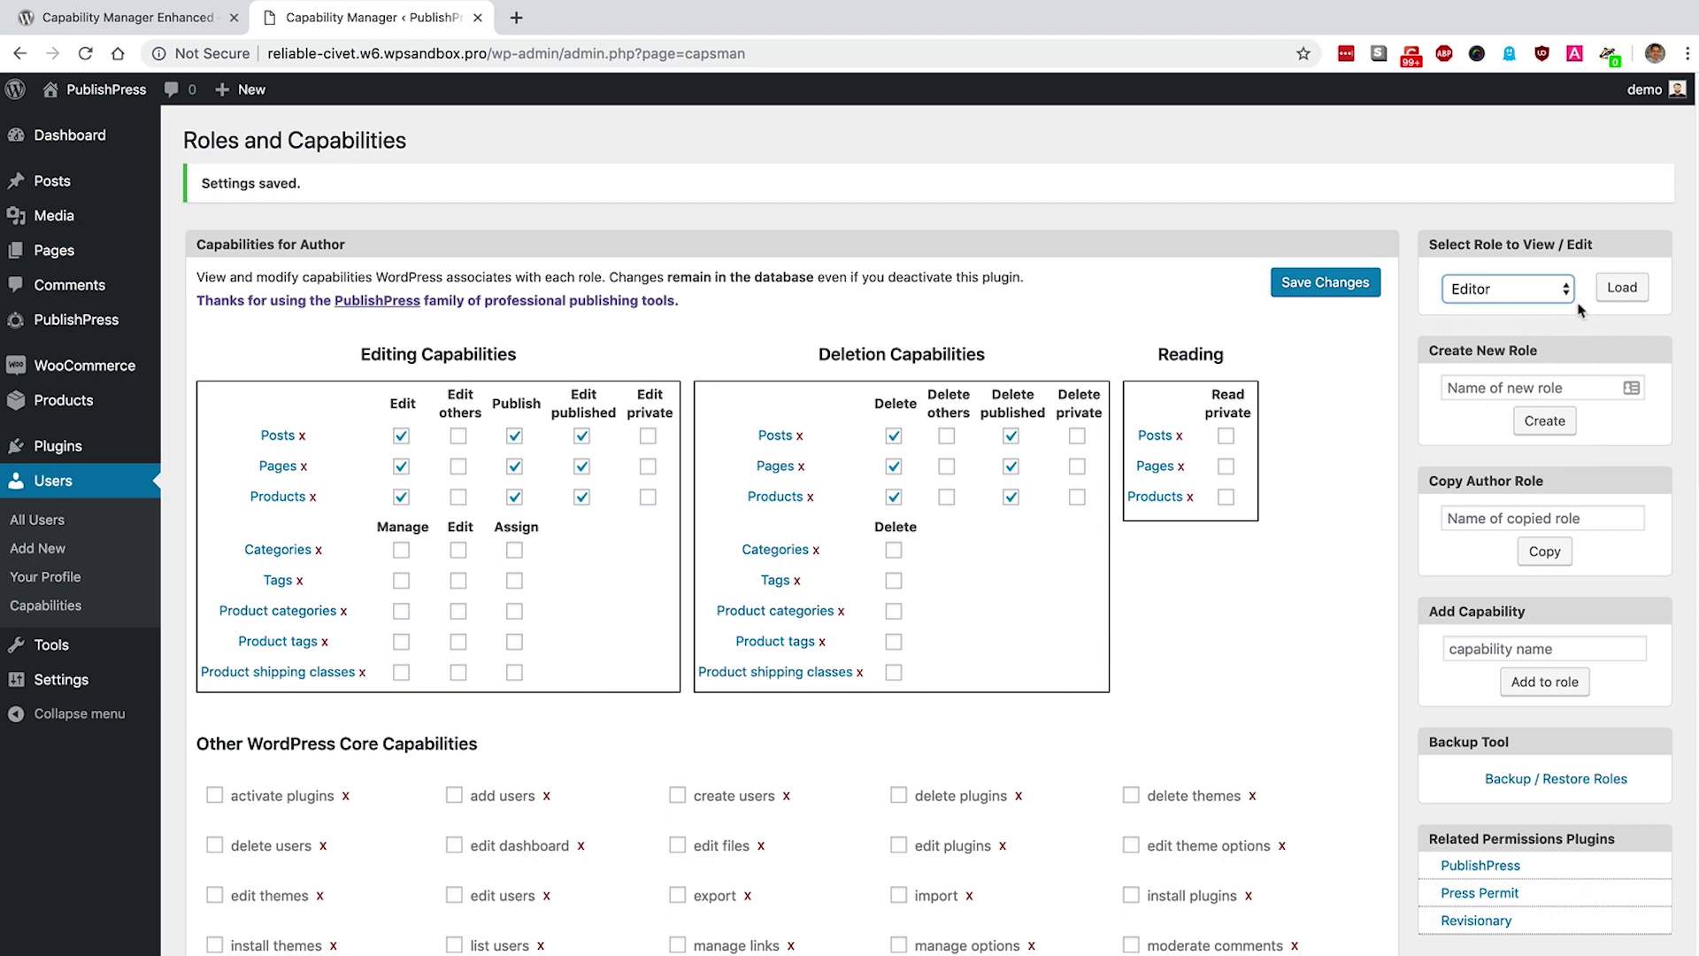
left_click(1624, 288)
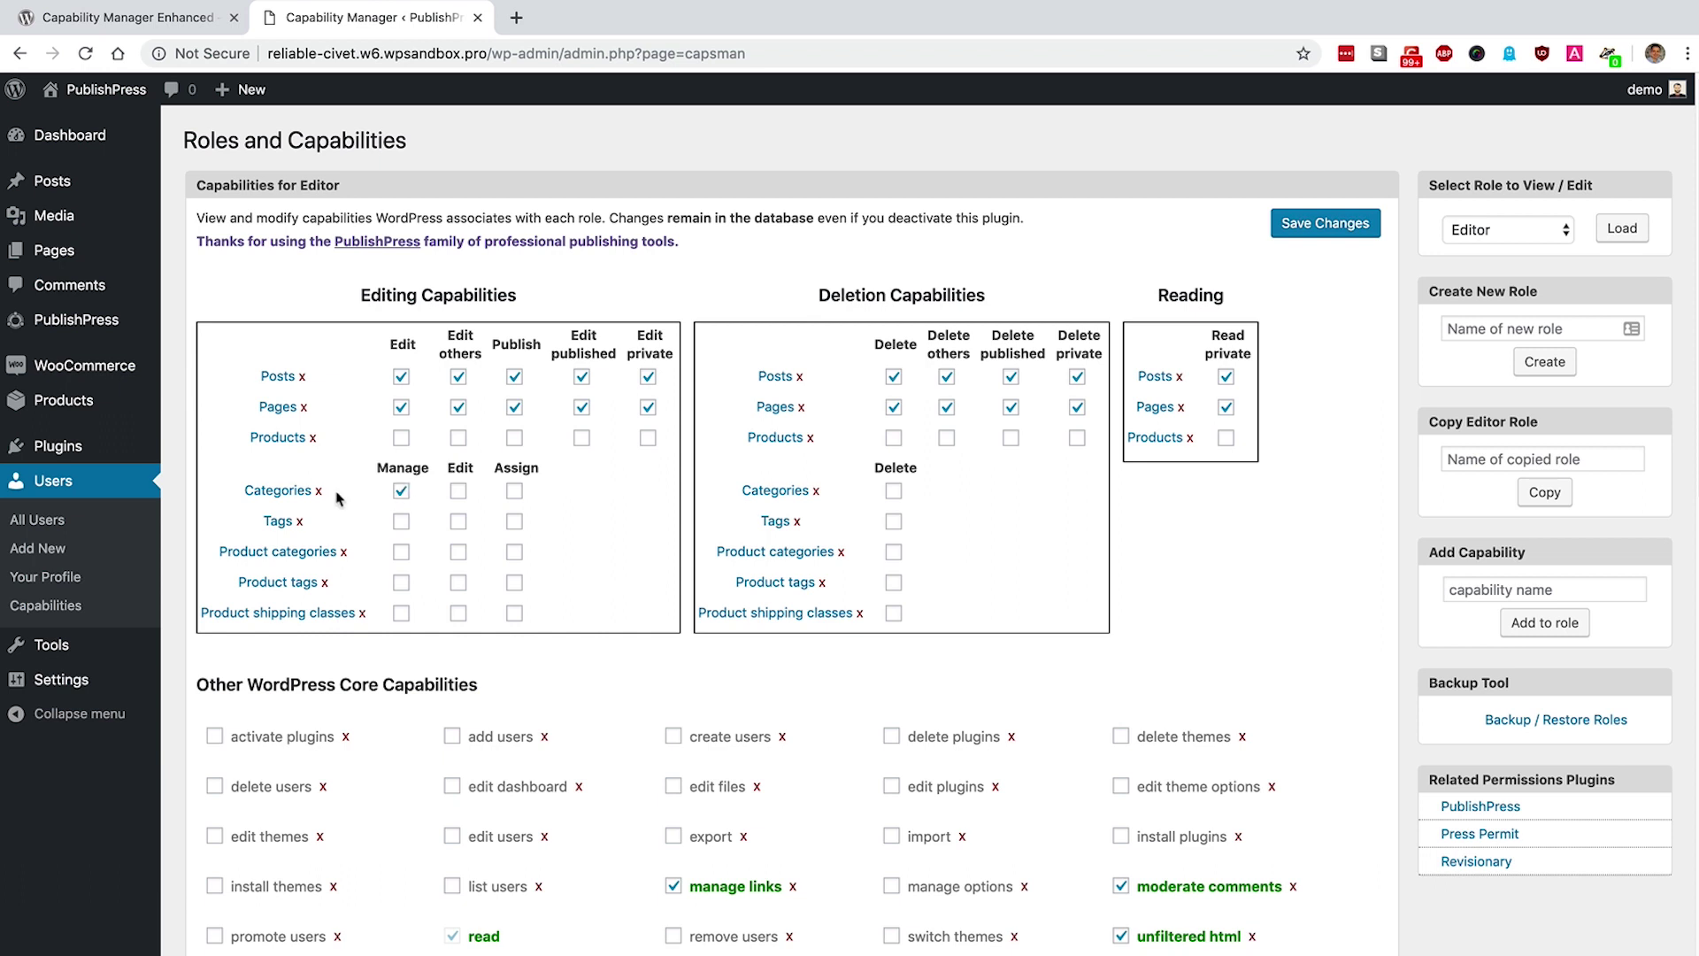
left_click(403, 524)
left_click(1311, 229)
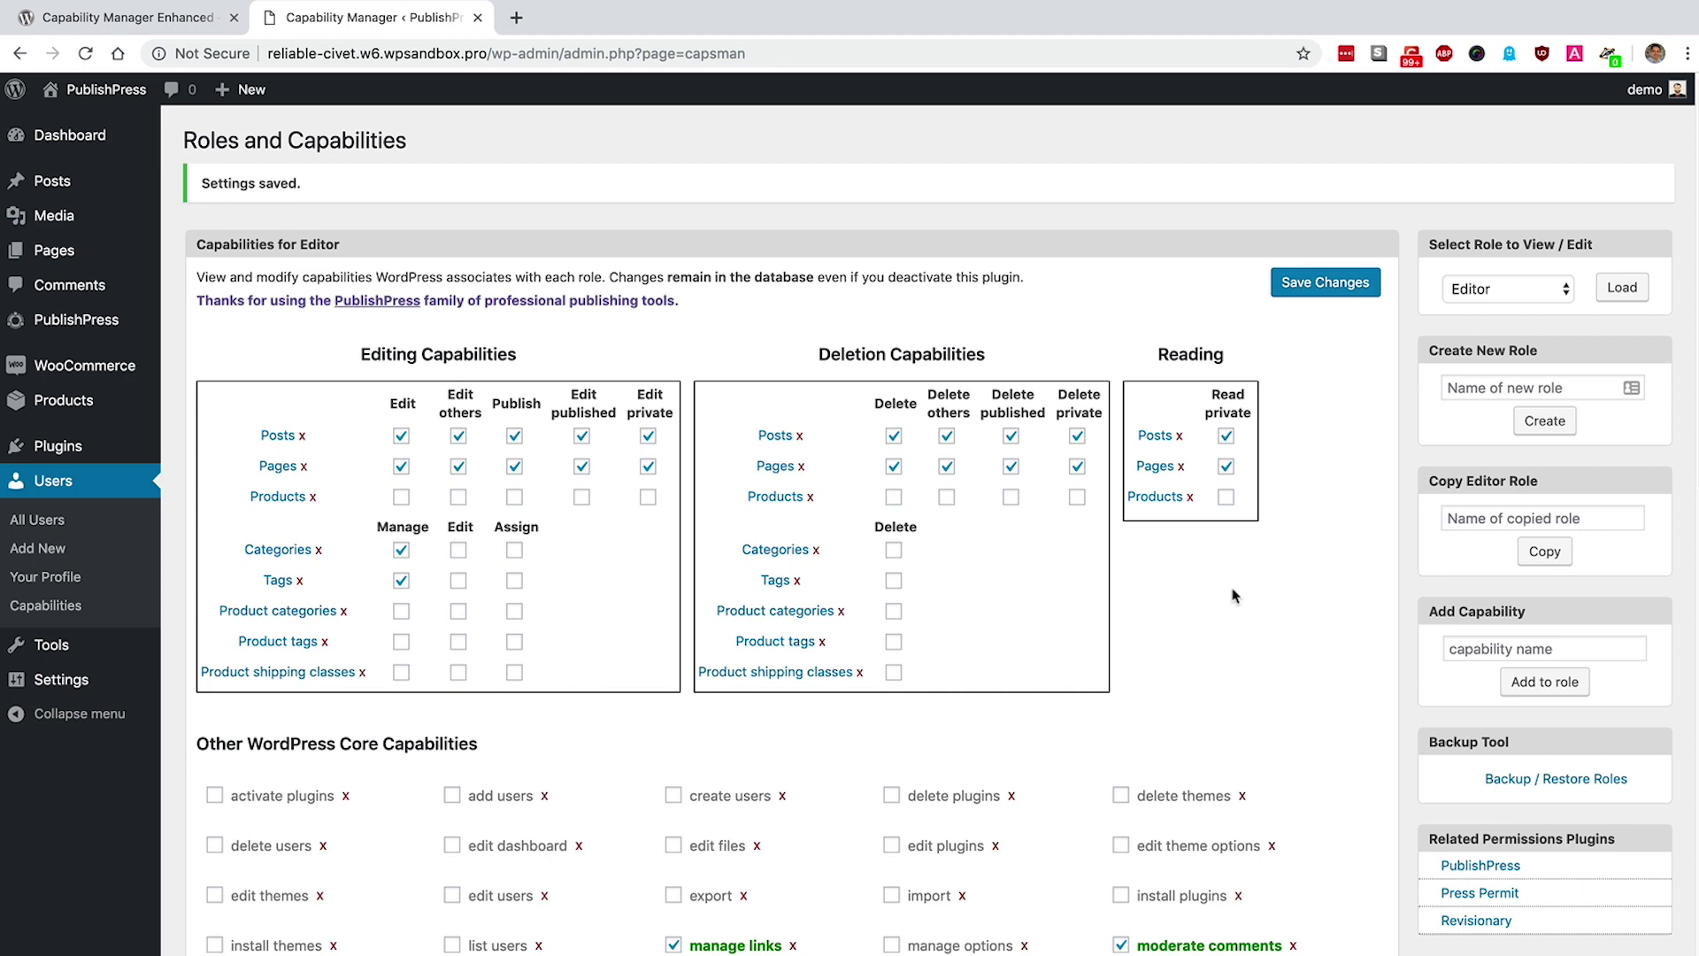
scroll(1235, 595, "down", 7)
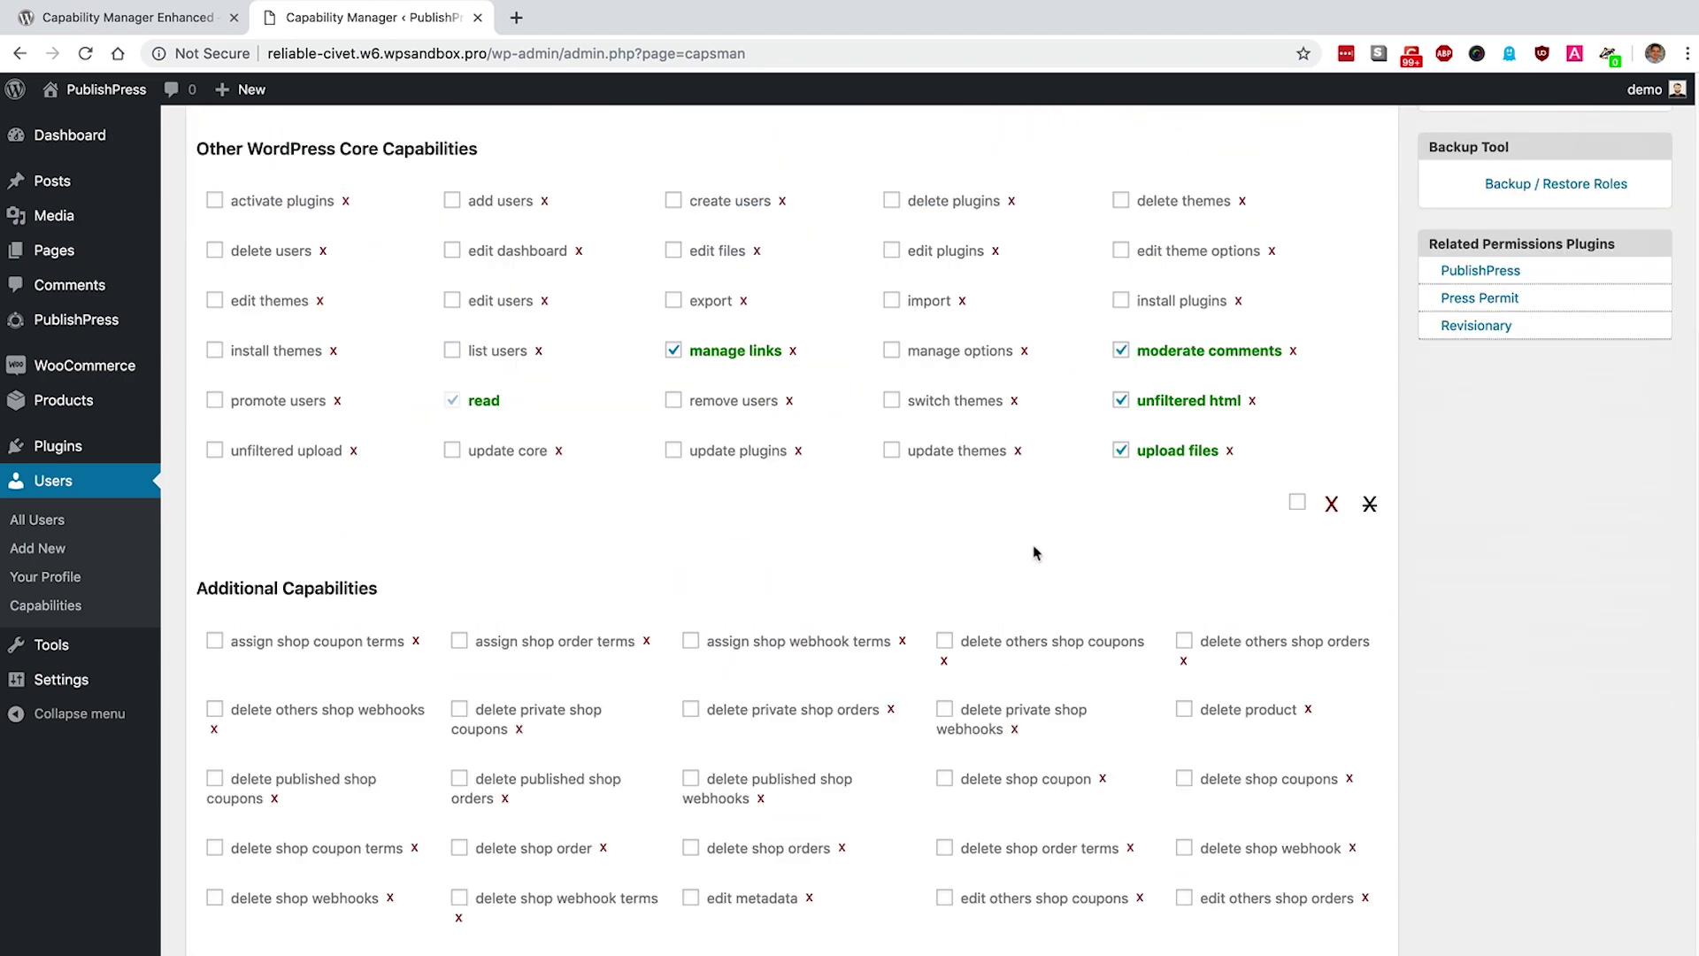
scroll(1036, 553, "down", 3)
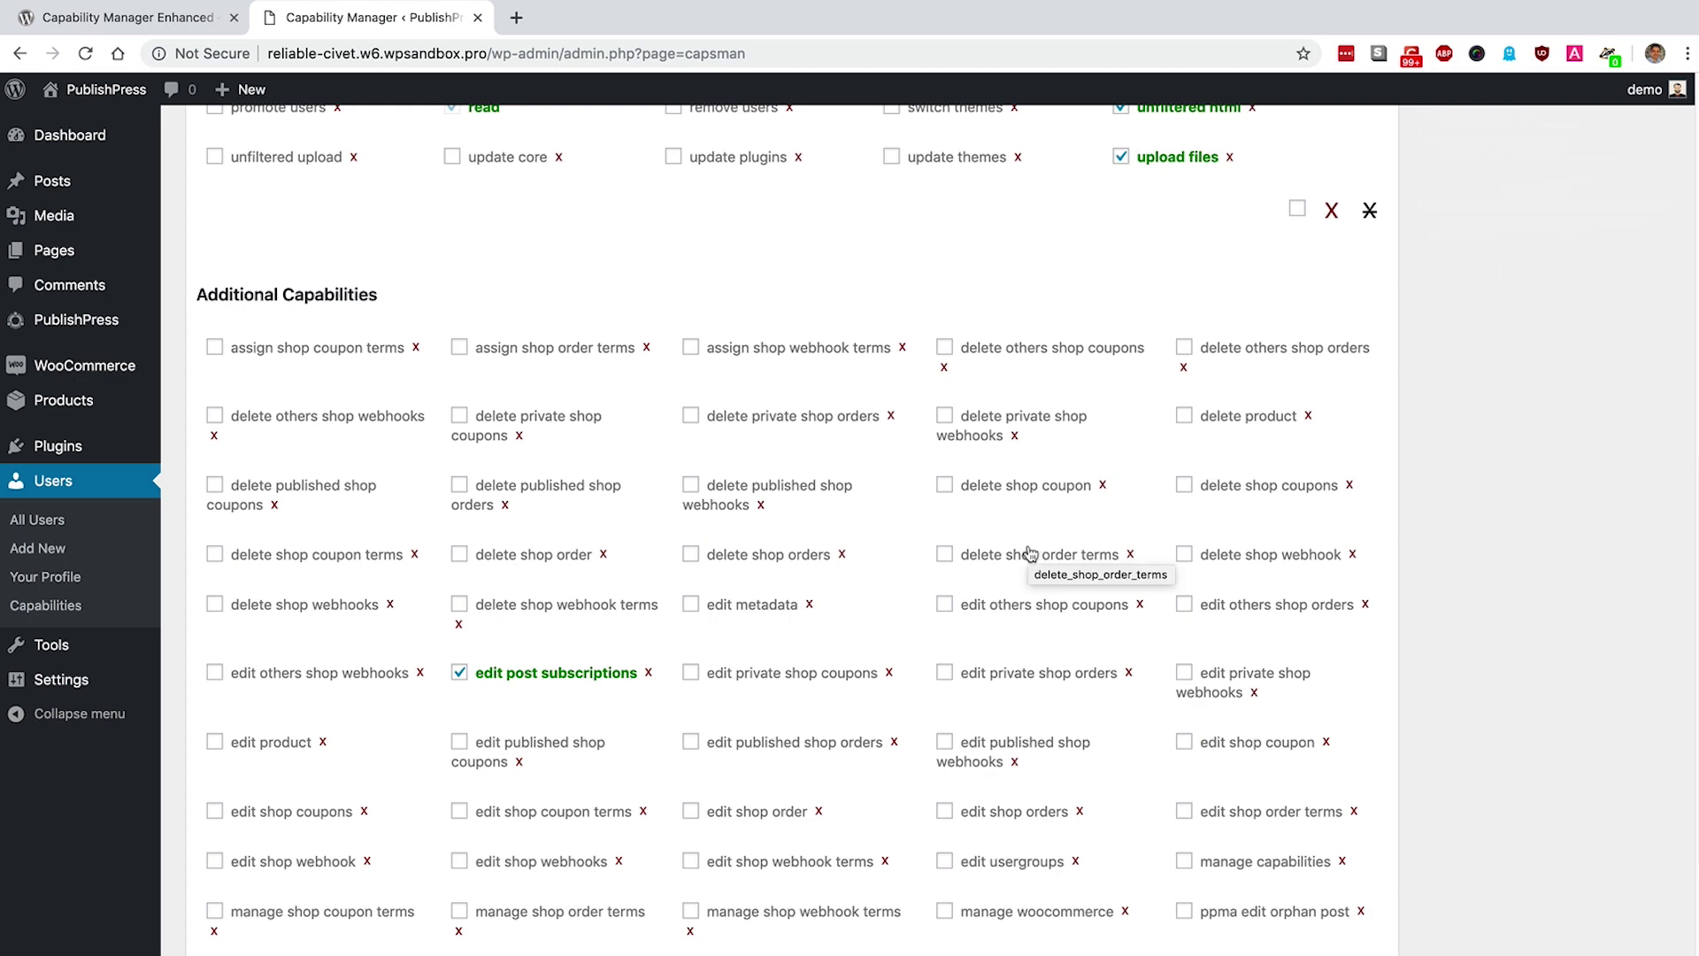
scroll(1029, 554, "down", 3)
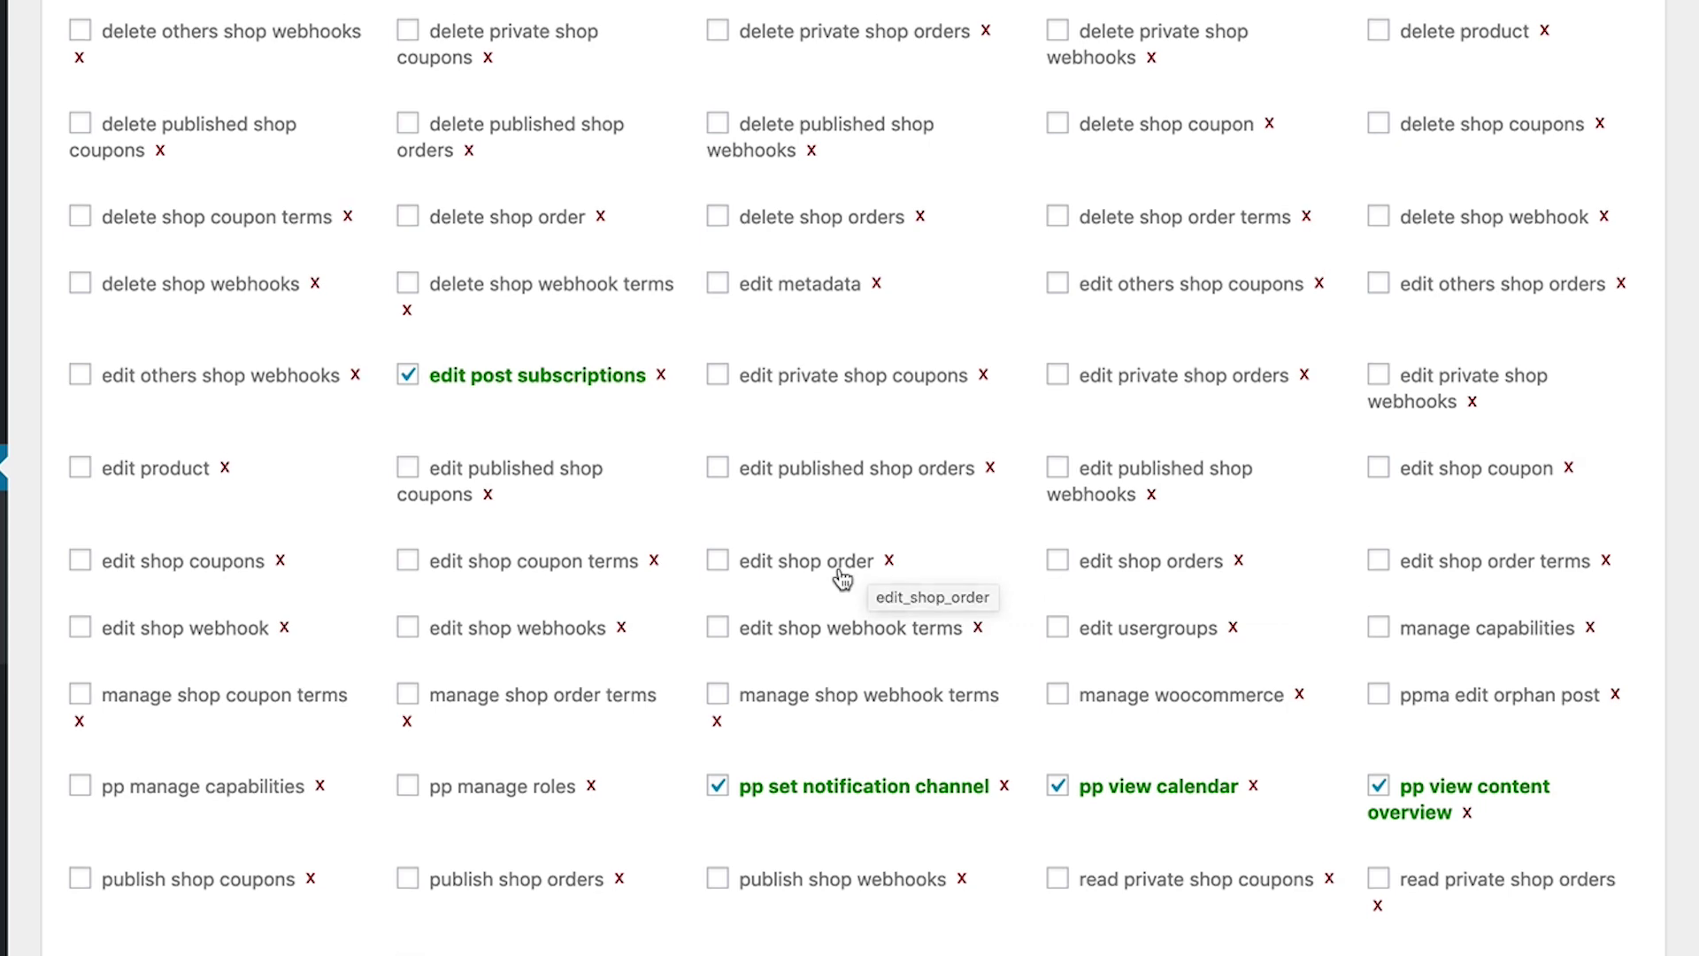
scroll(840, 577, "up", 2)
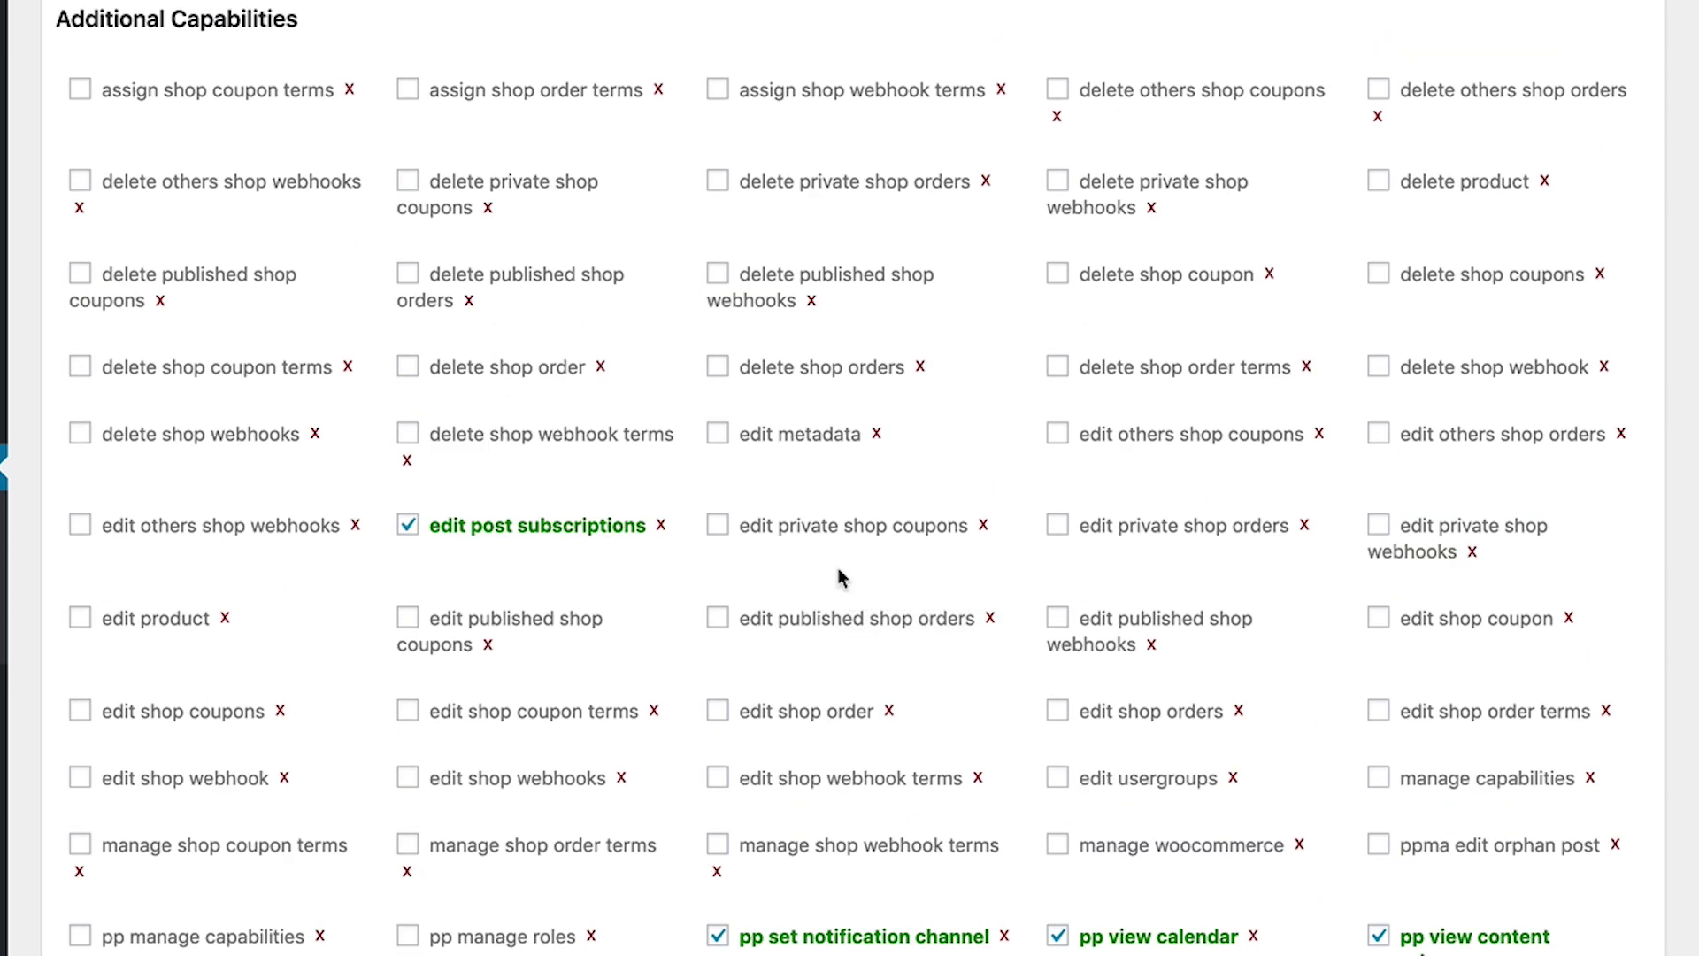
scroll(841, 577, "up", 6)
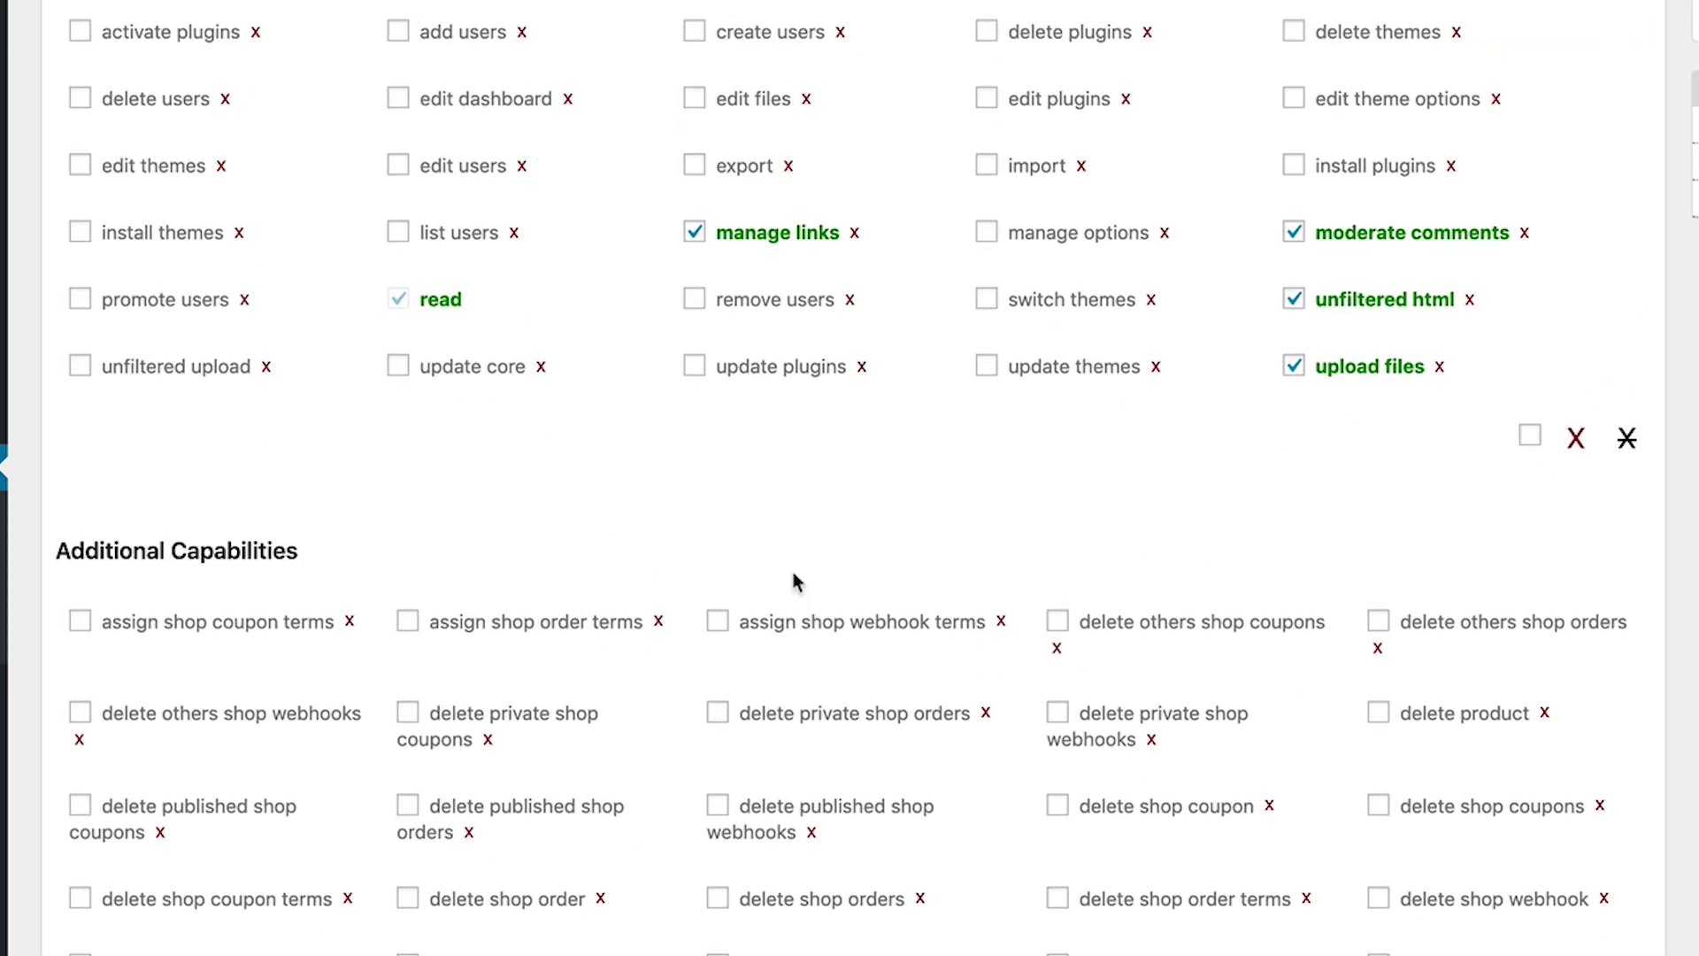
scroll(798, 582, "up", 4)
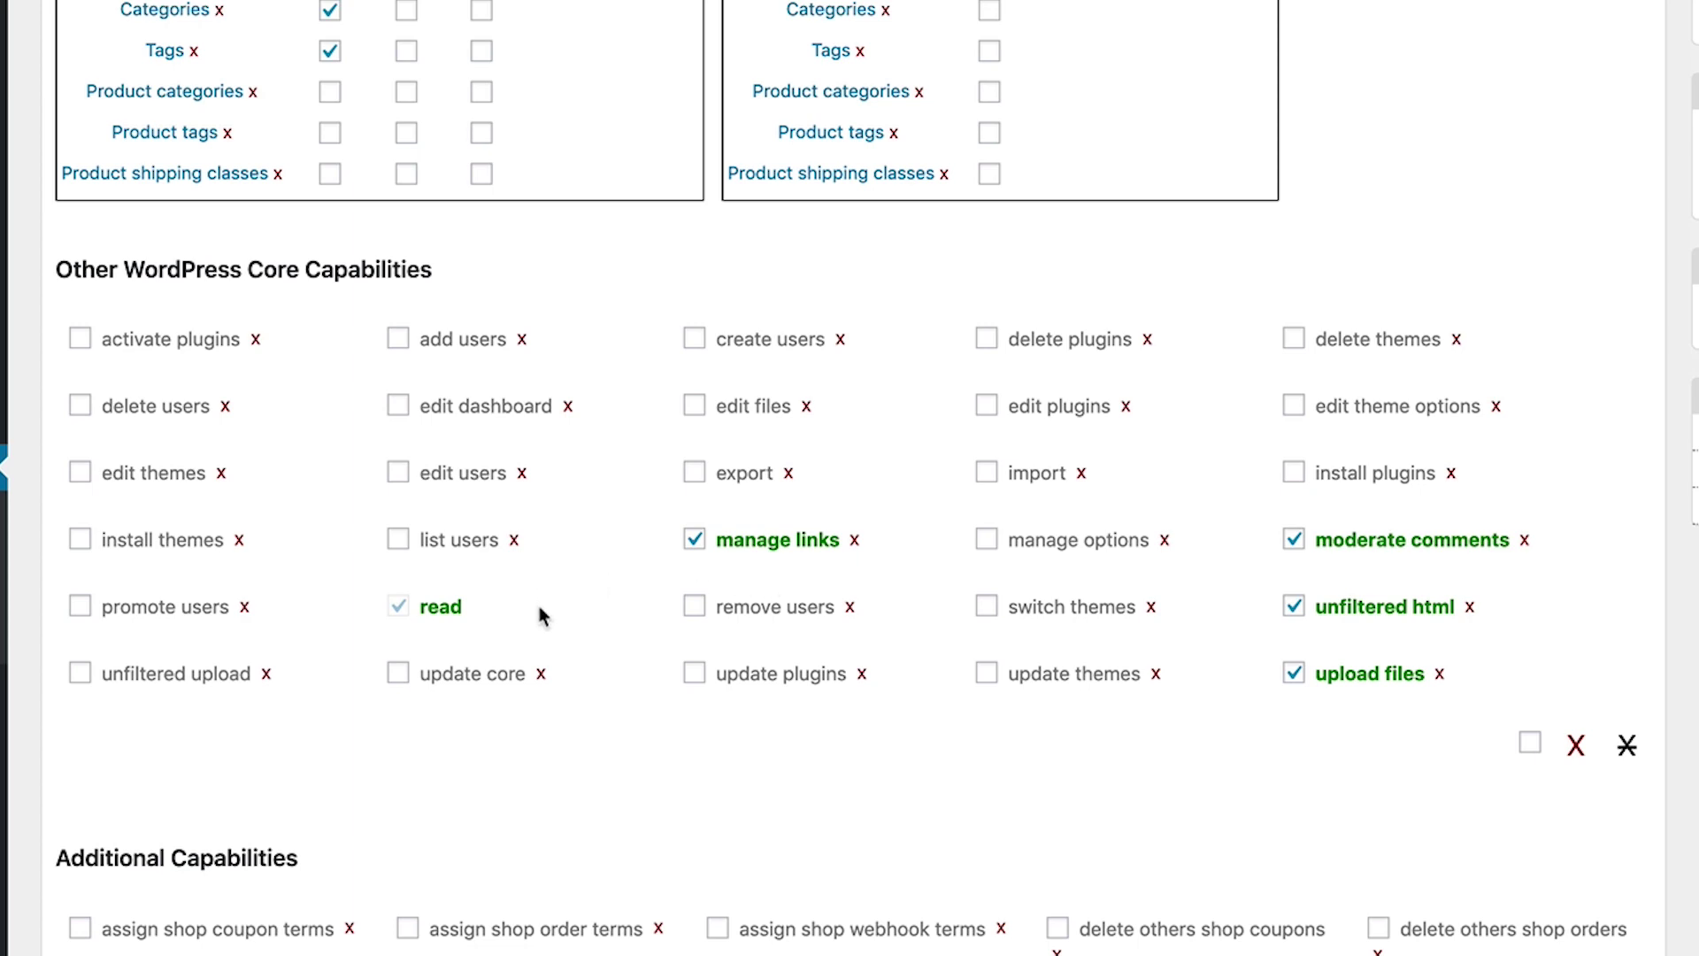
scroll(543, 613, "up", 2)
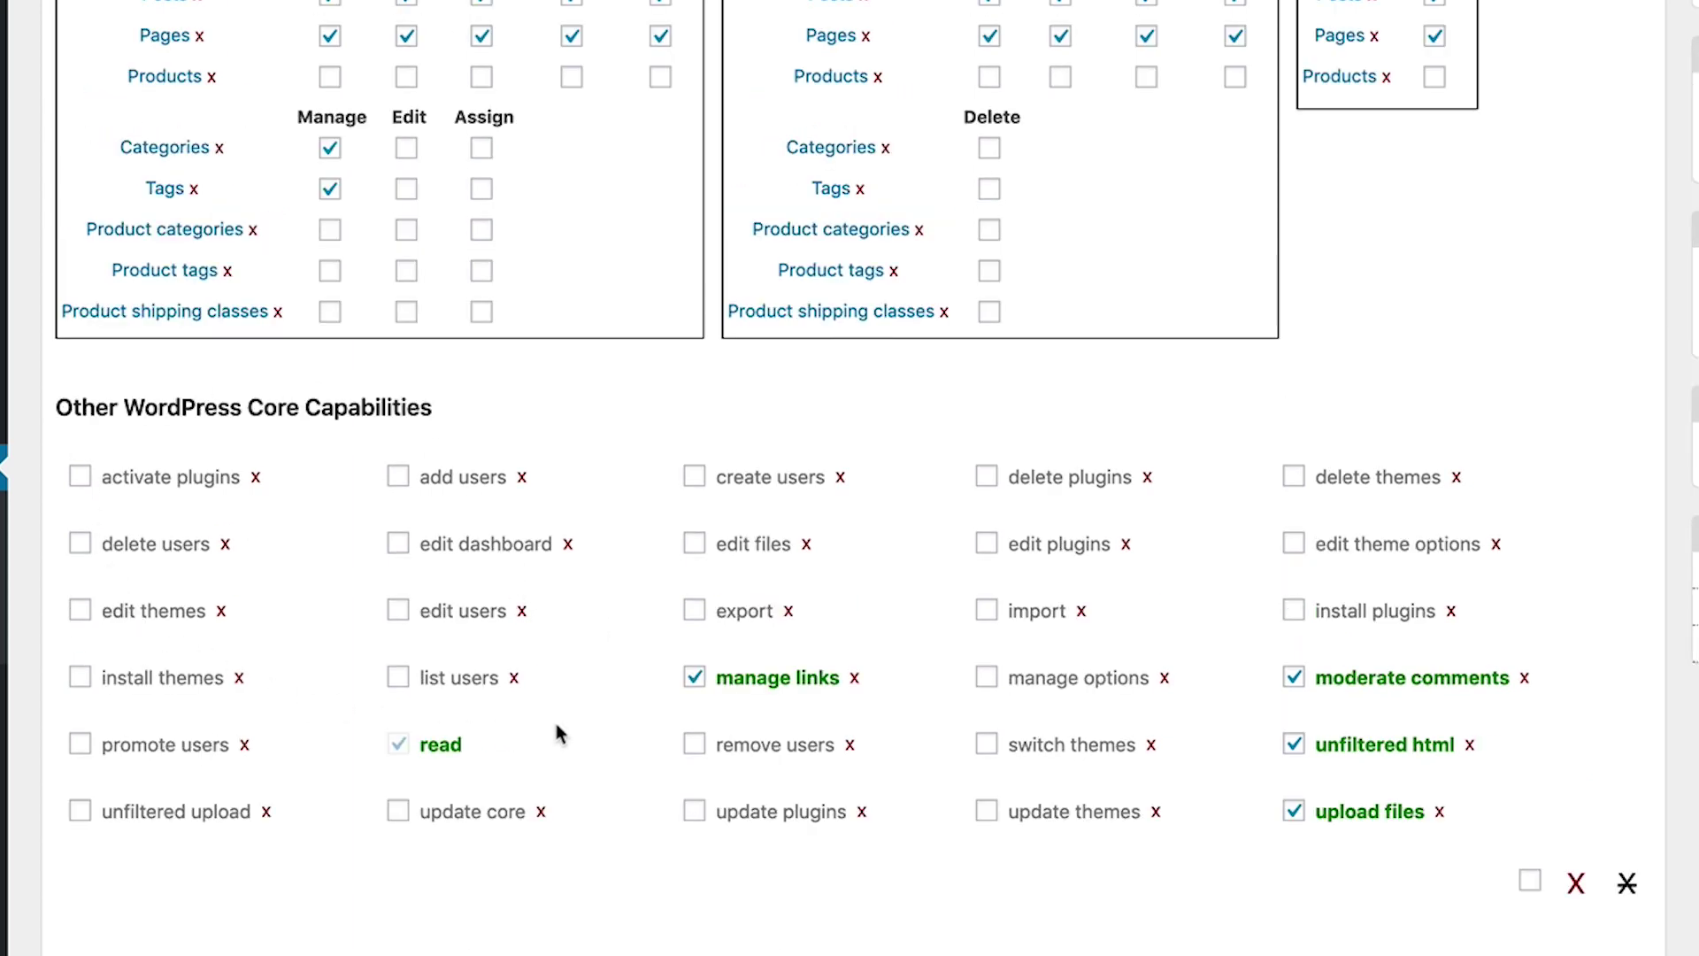
scroll(567, 739, "up", 4)
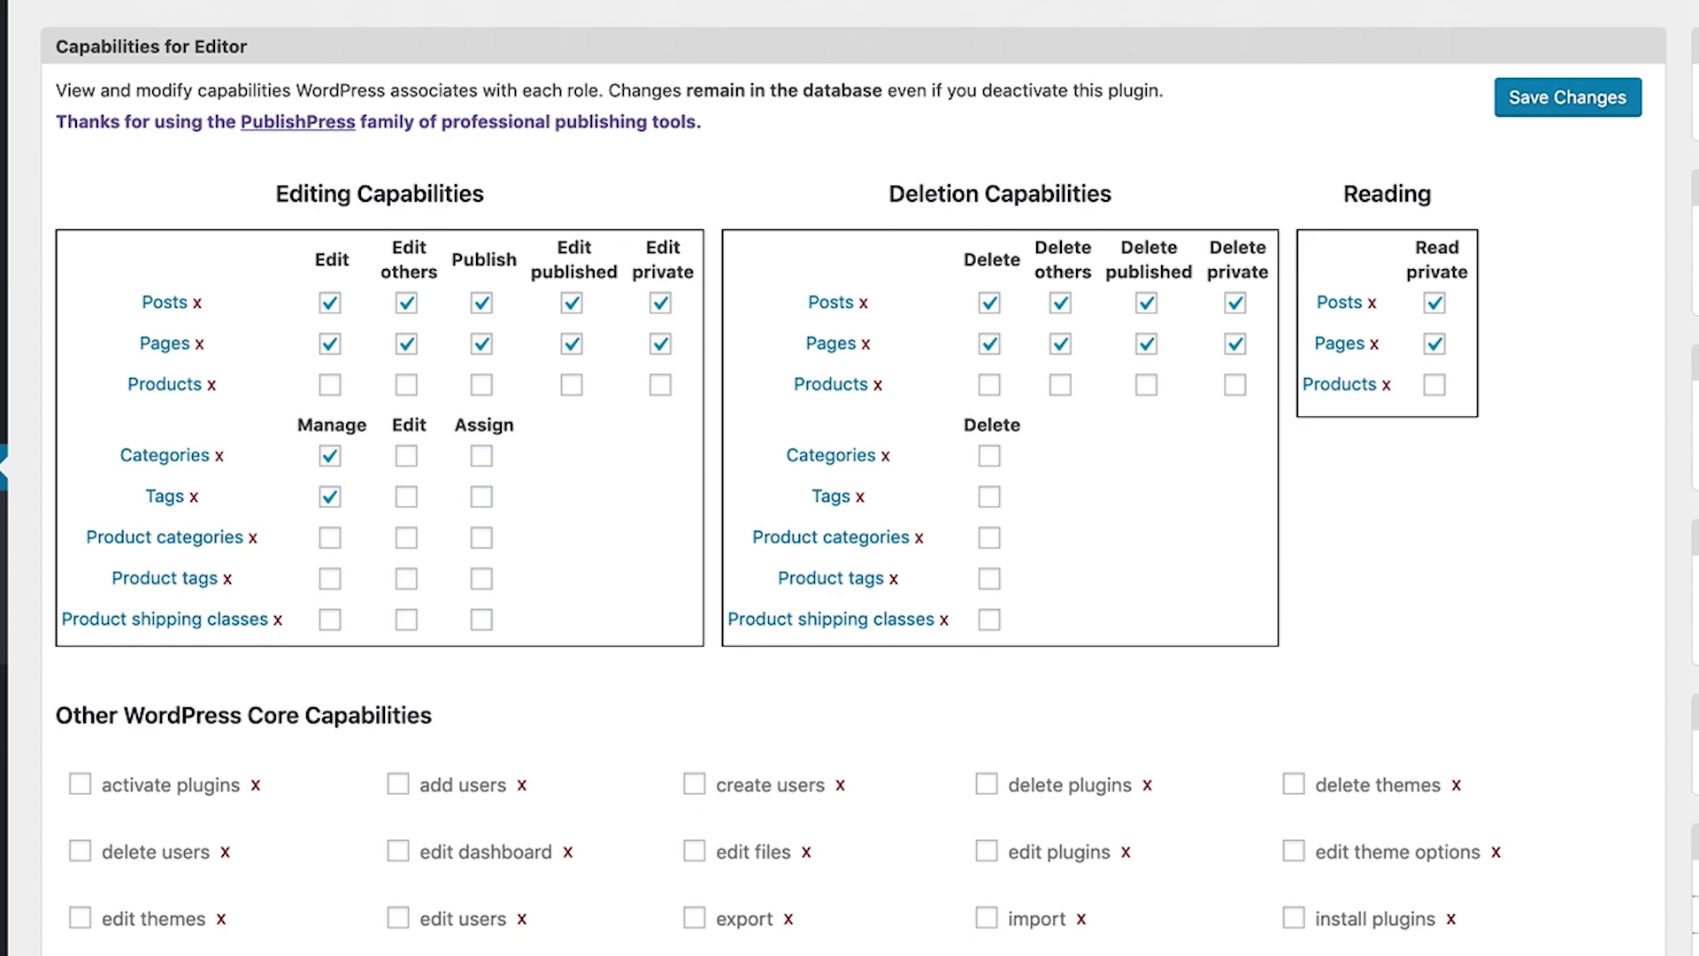
scroll(1566, 319, "down", 2)
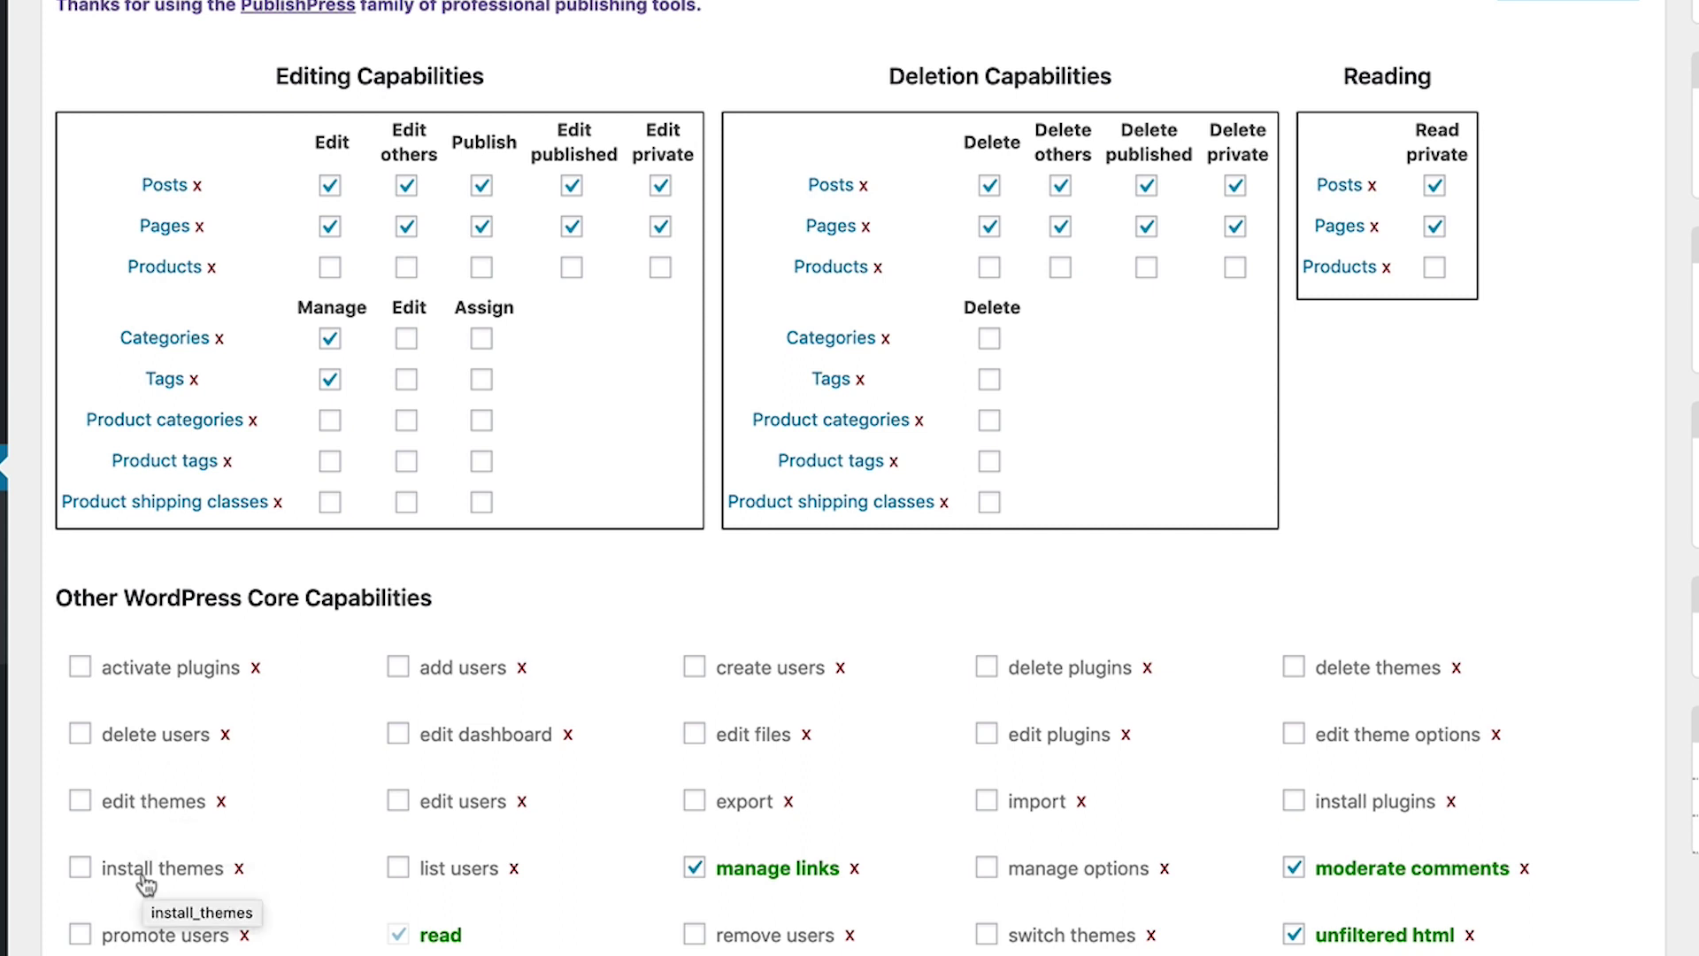
left_click(81, 871)
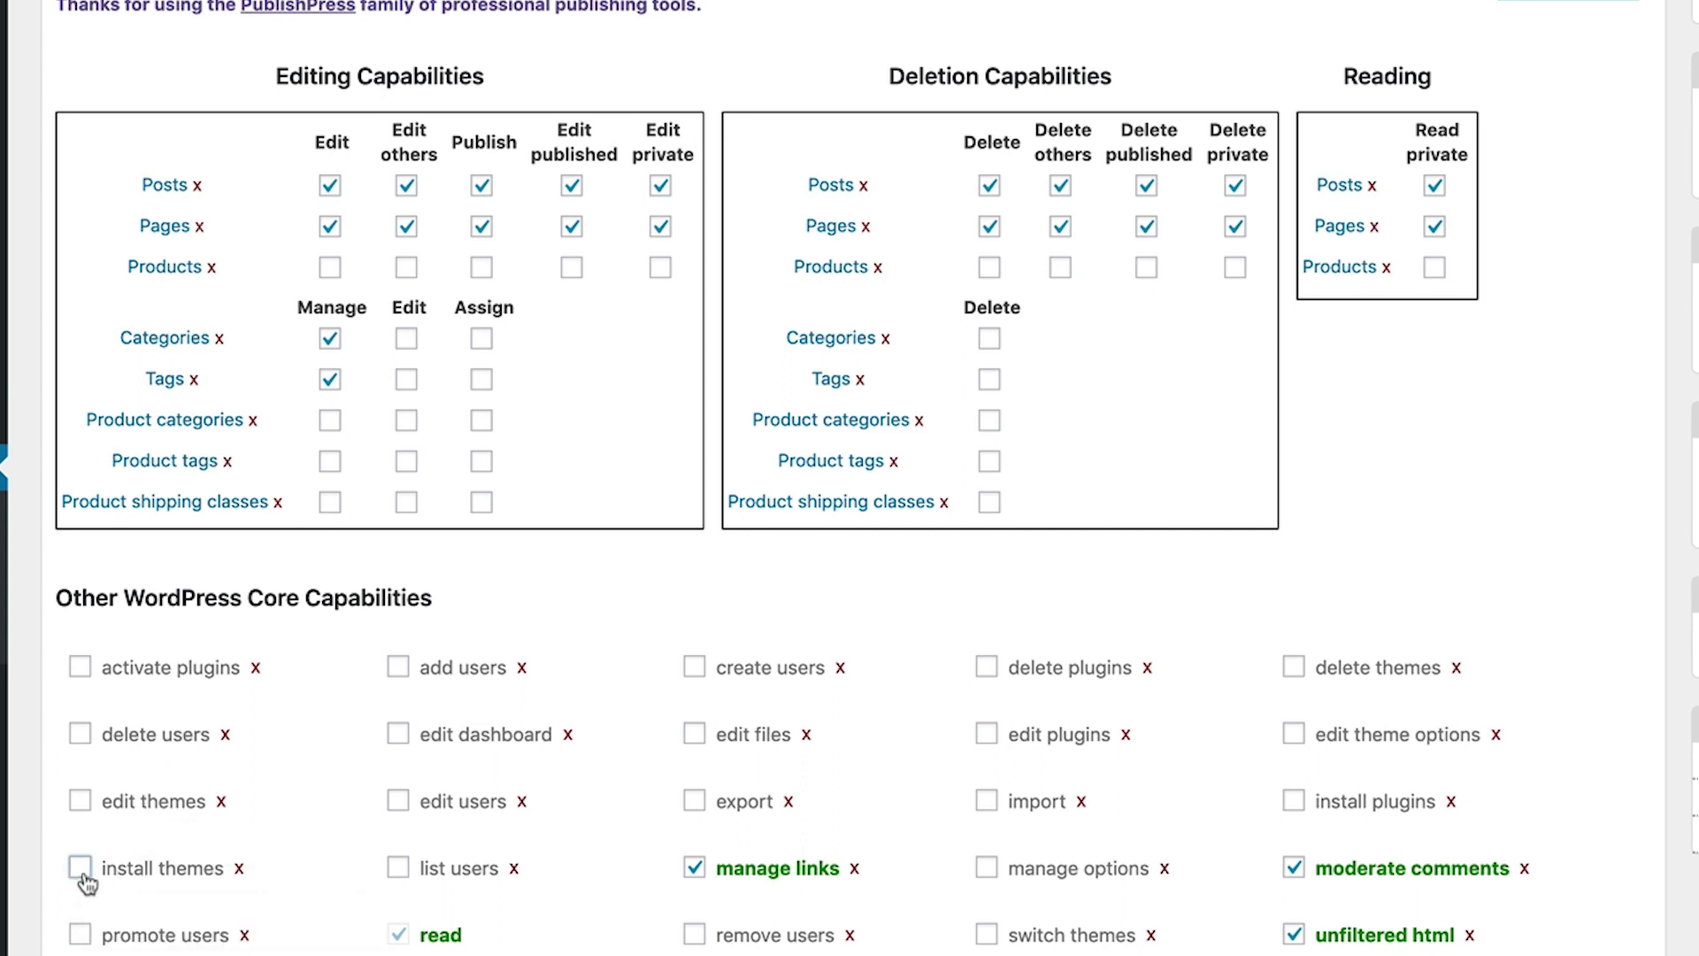
left_click(80, 801)
left_click(87, 741)
left_click(80, 736)
left_click(80, 803)
left_click(81, 872)
scroll(390, 787, "up", 2)
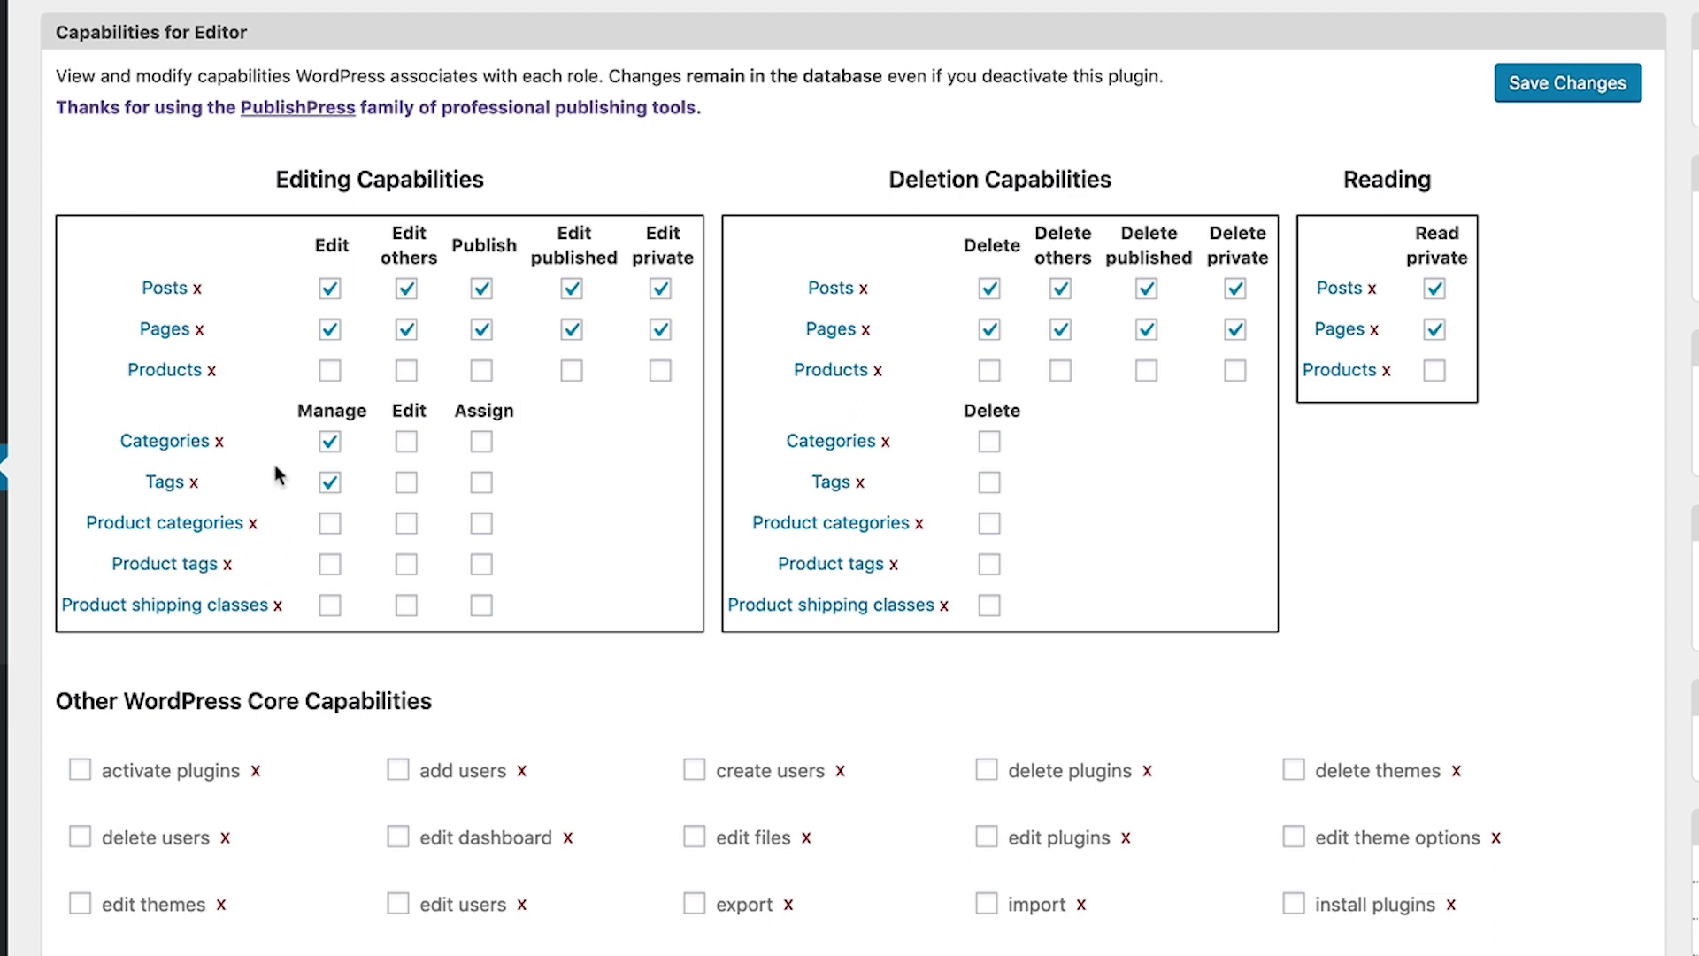
Step: Negate all Products editing capabilities, create users and delete plugins for the Editor
left_click(212, 371)
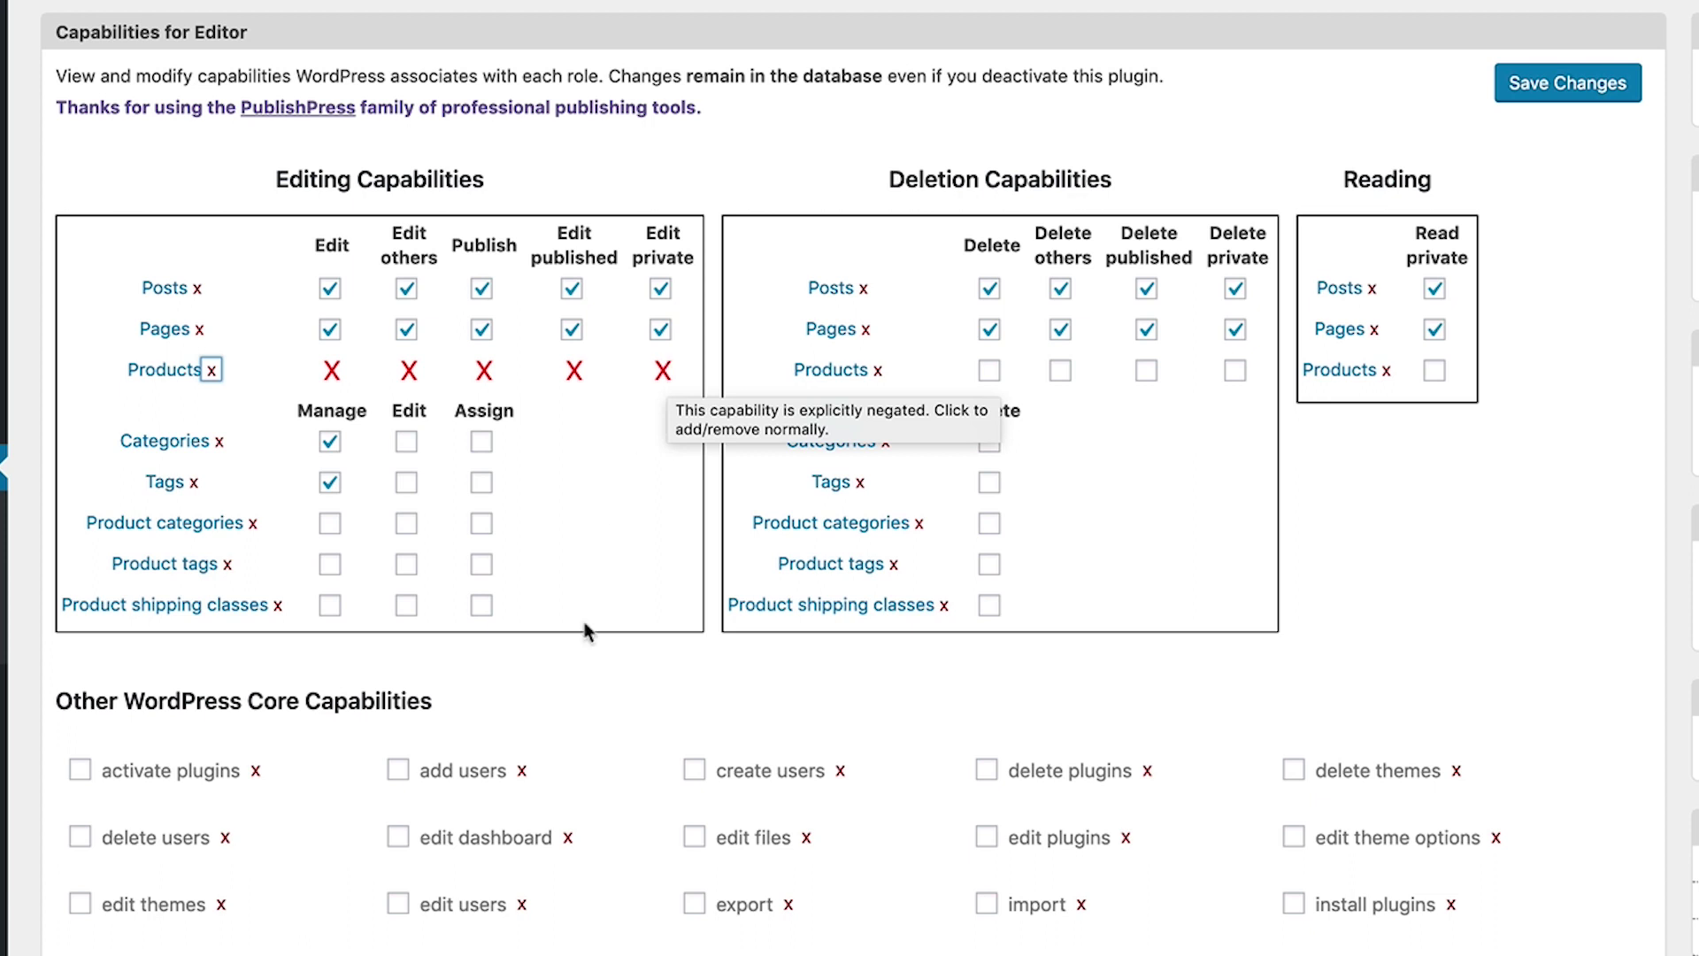
left_click(841, 772)
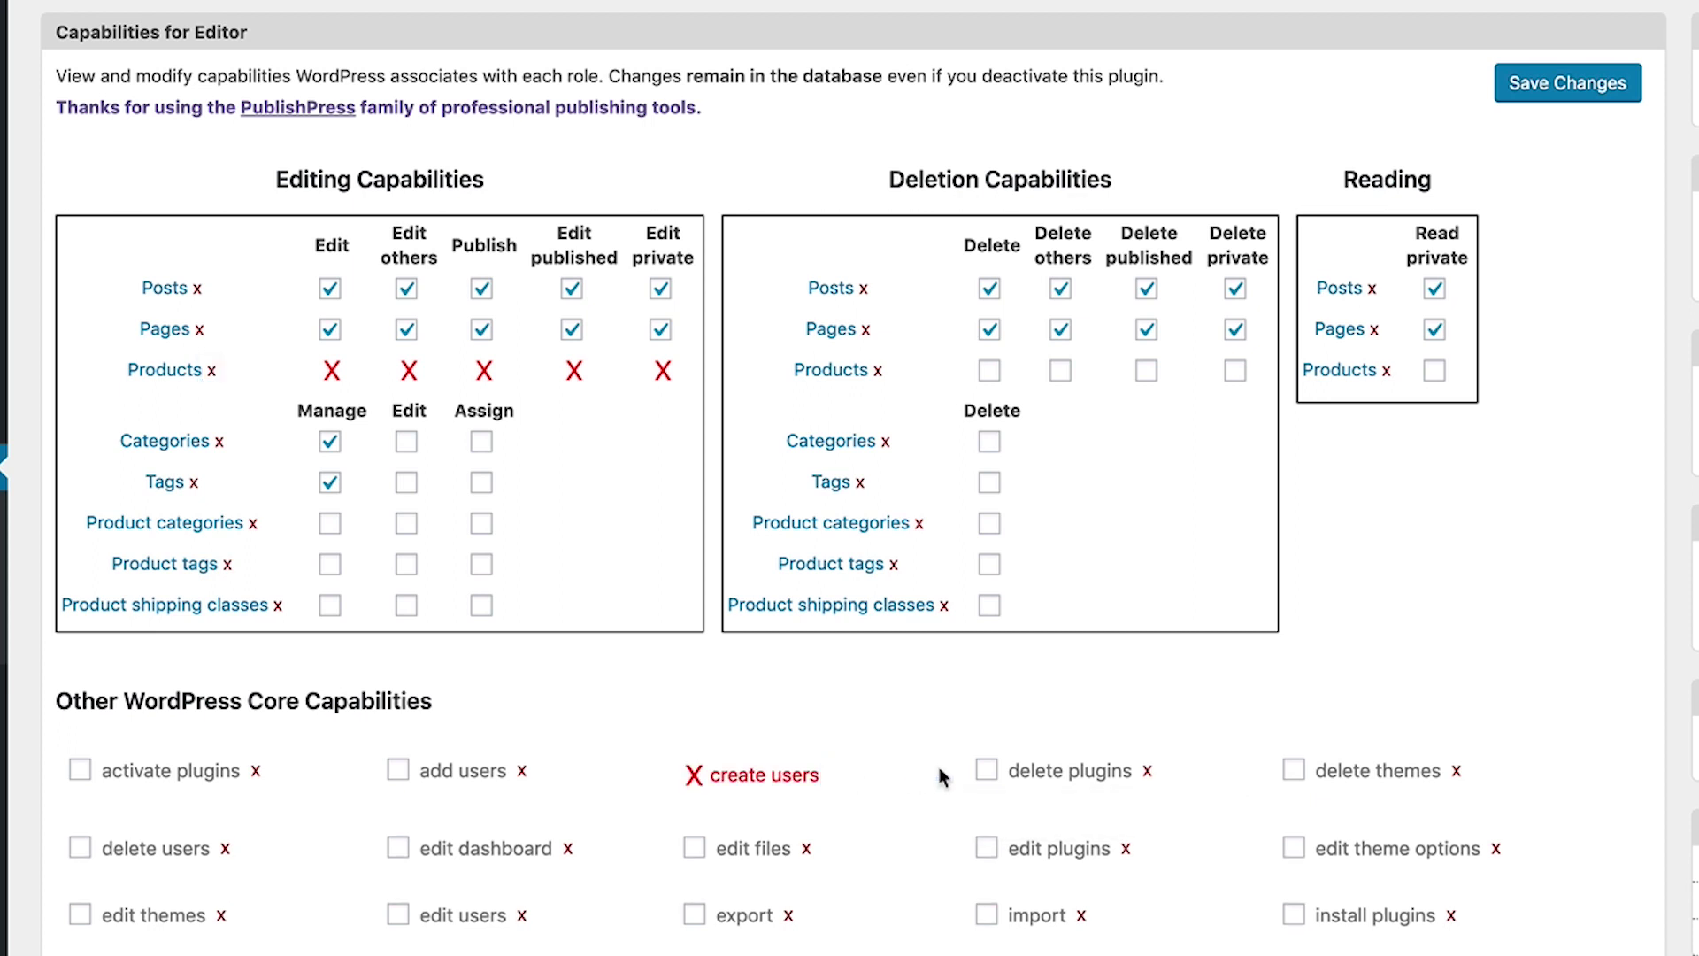
left_click(1147, 772)
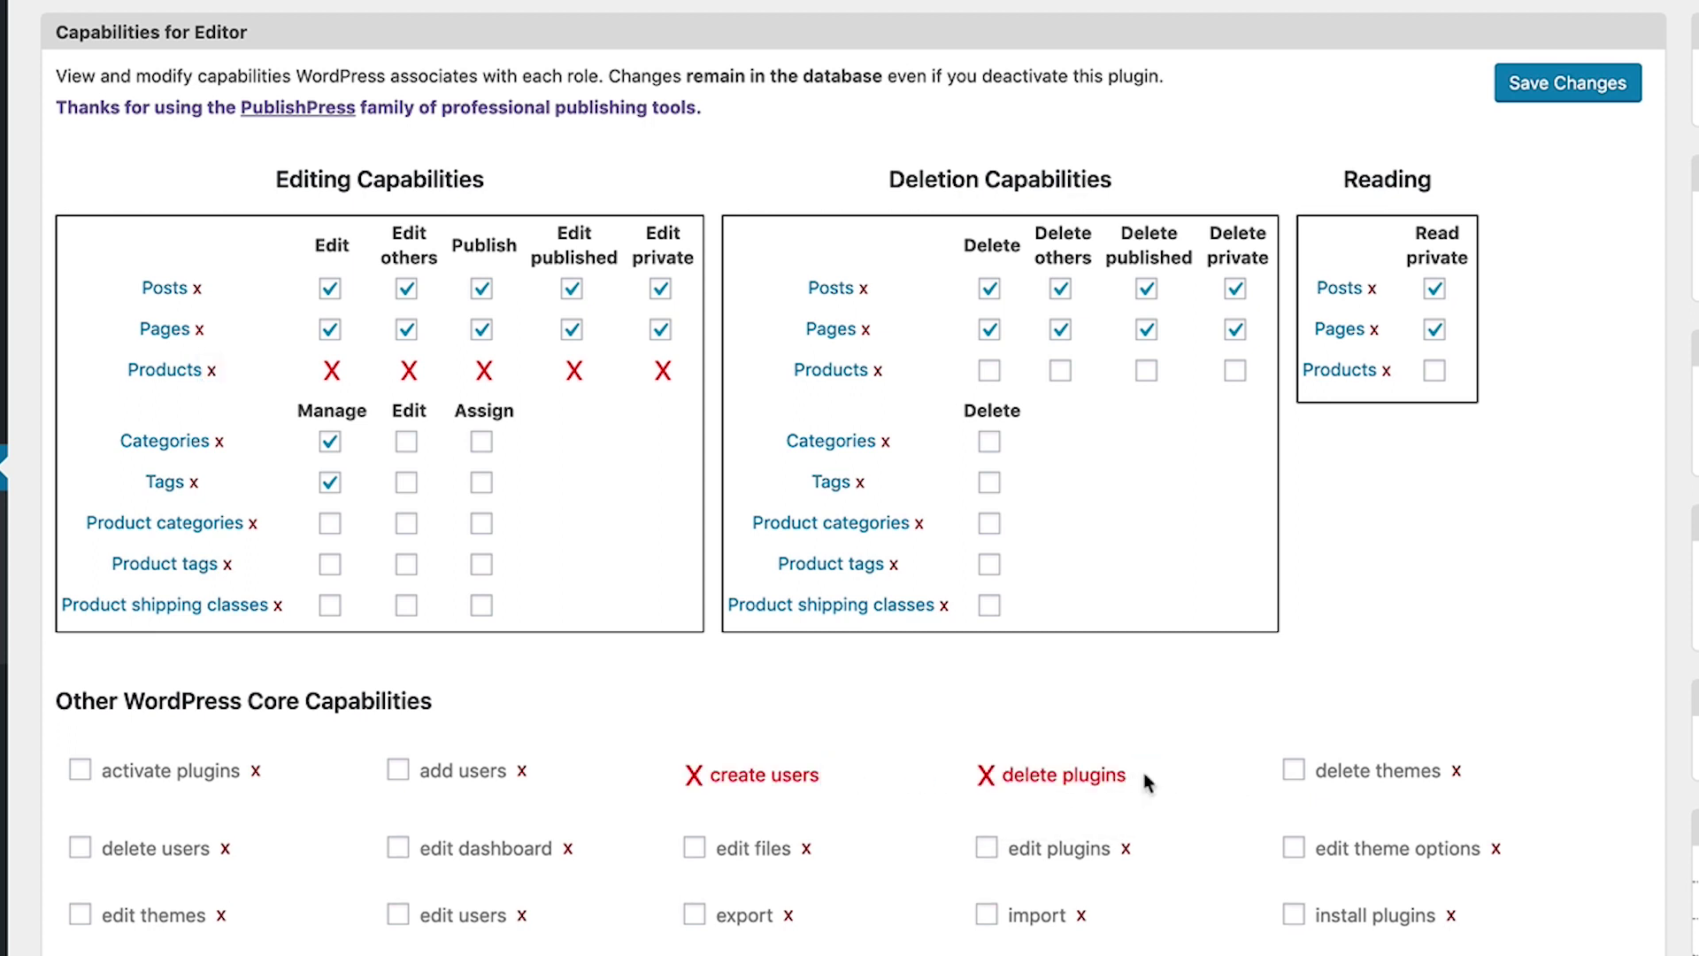